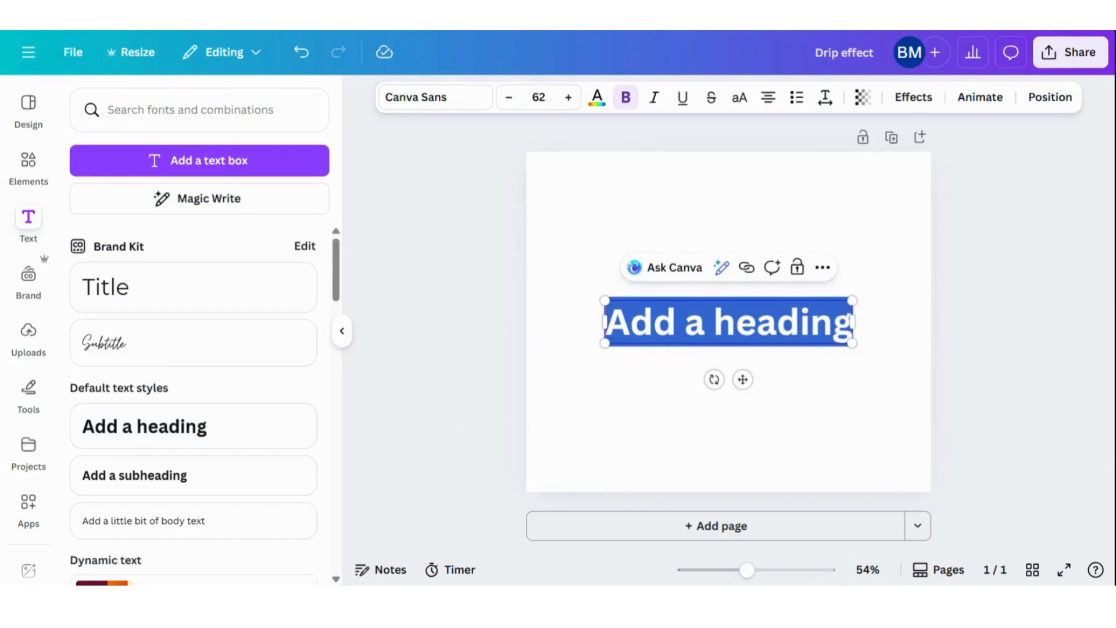
Replace the heading placeholder with "MELT" and set its font to Milestone
{"action": "type", "text": "MELT"}
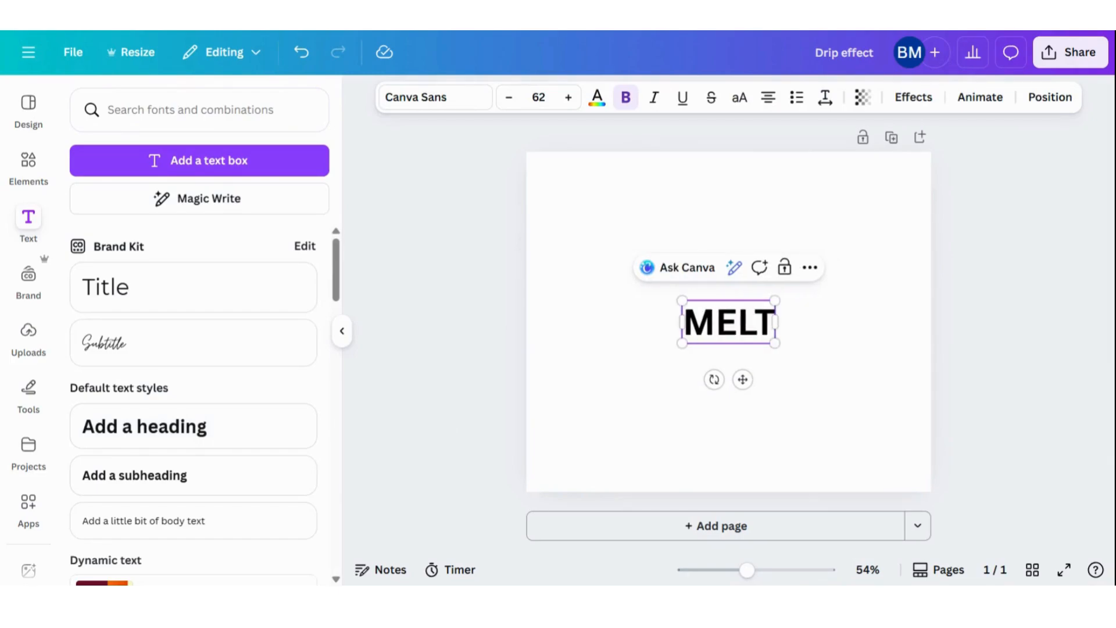
{"action": "left_click", "coordinate": [689, 404]}
{"action": "left_click", "coordinate": [714, 342]}
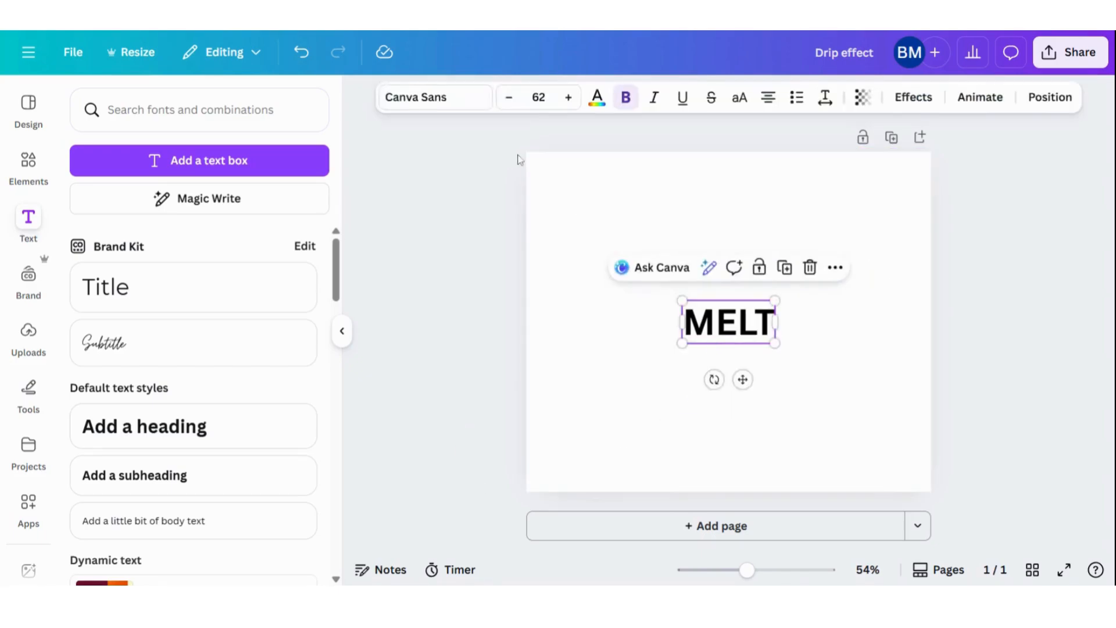
{"action": "left_click", "coordinate": [435, 99]}
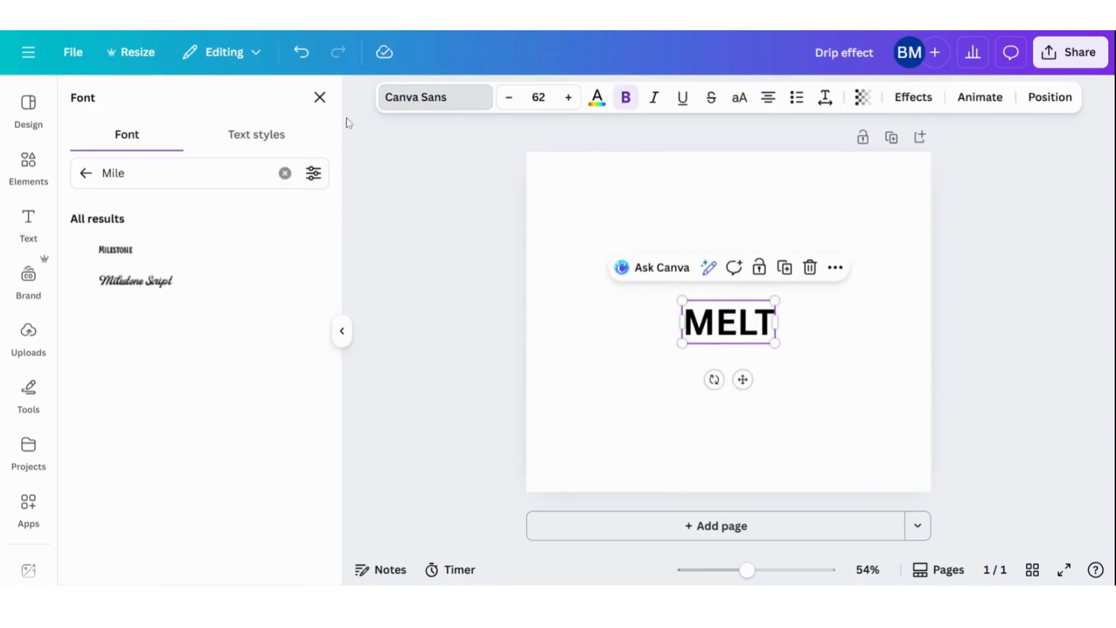
{"action": "left_click", "coordinate": [128, 252]}
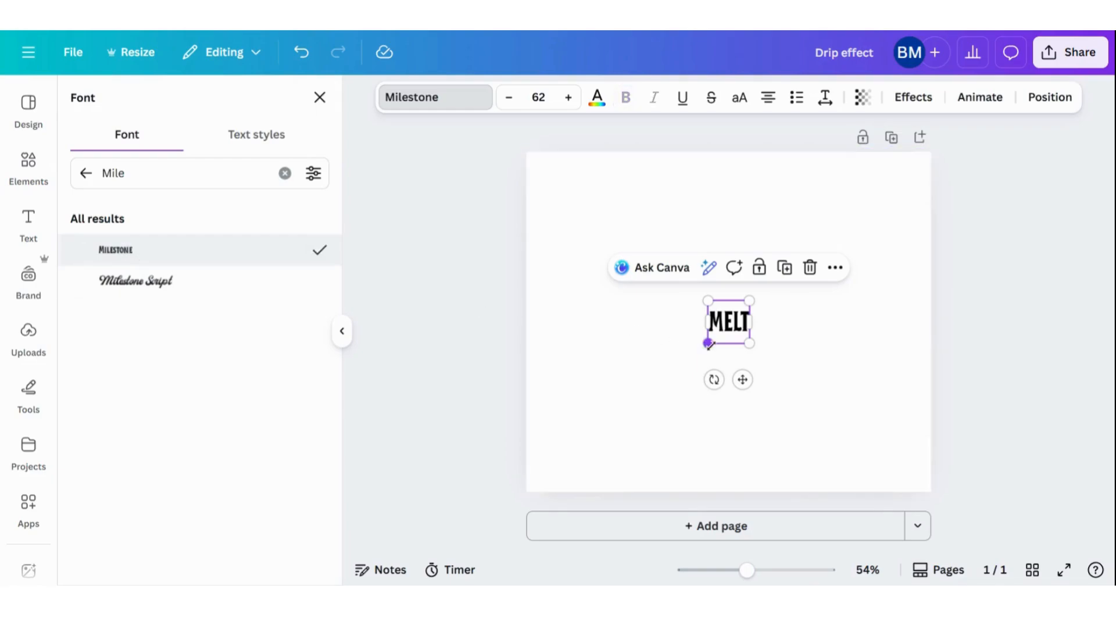
Enlarge the MELT text to about size 460 and center it on the page
{"action": "left_click_drag", "start_coordinate": [708, 344], "coordinate": [580, 475]}
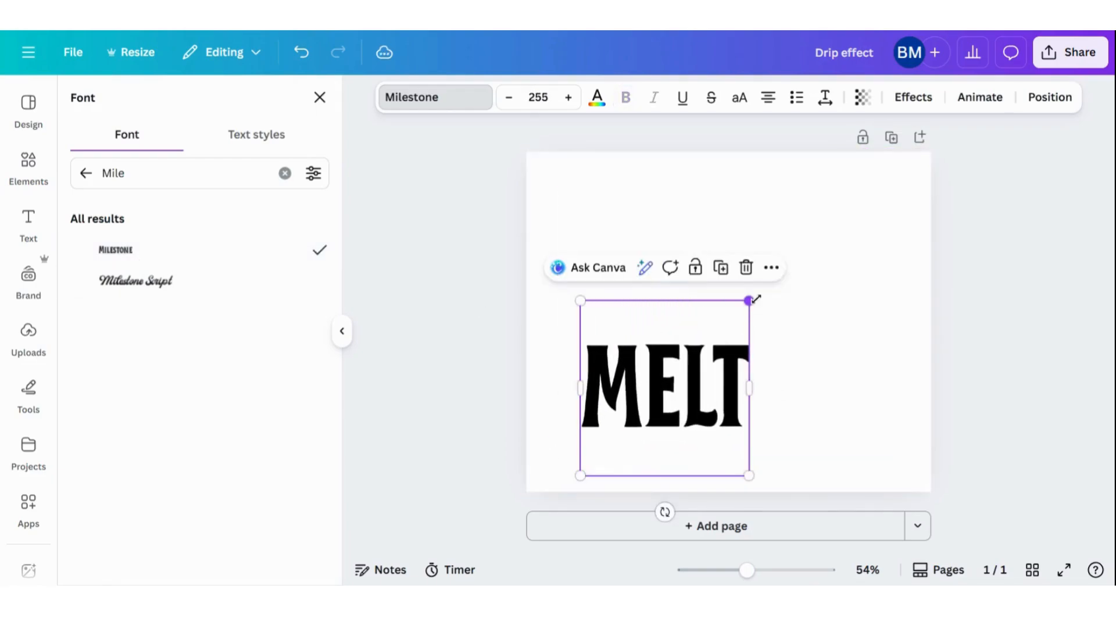
{"action": "left_click_drag", "start_coordinate": [765, 290], "coordinate": [954, 228]}
{"action": "mouse_move", "coordinate": [785, 369]}
{"action": "left_mouse_down"}
{"action": "mouse_move", "coordinate": [765, 364]}
{"action": "mouse_move", "coordinate": [778, 369]}
{"action": "left_mouse_up"}
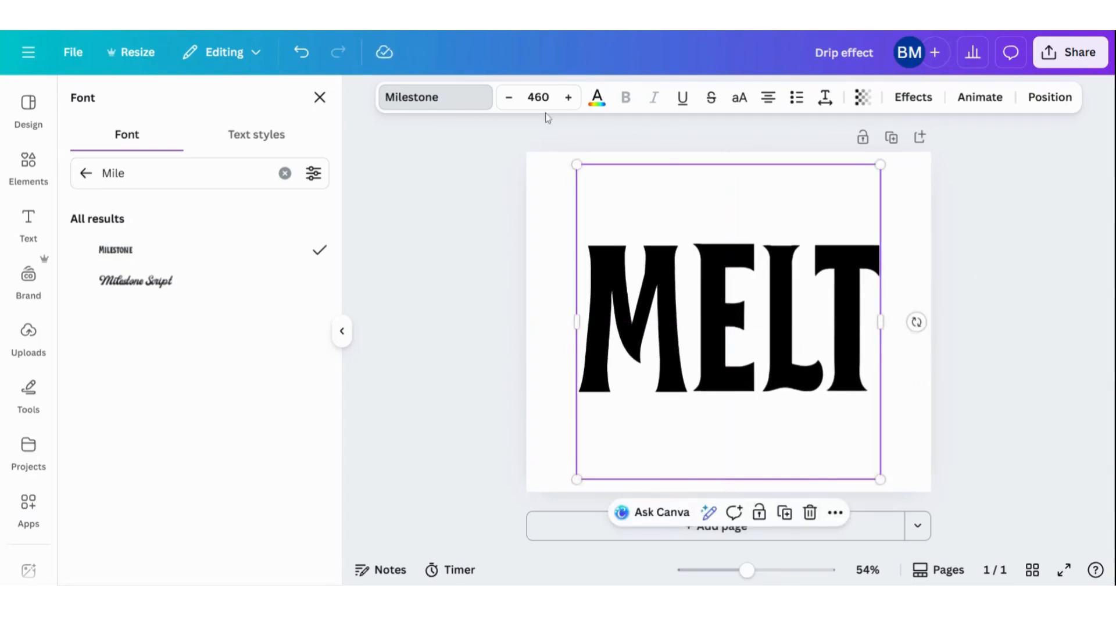
Color the MELT text bright red and the page background black
{"action": "left_click", "coordinate": [598, 98]}
{"action": "left_click", "coordinate": [86, 434]}
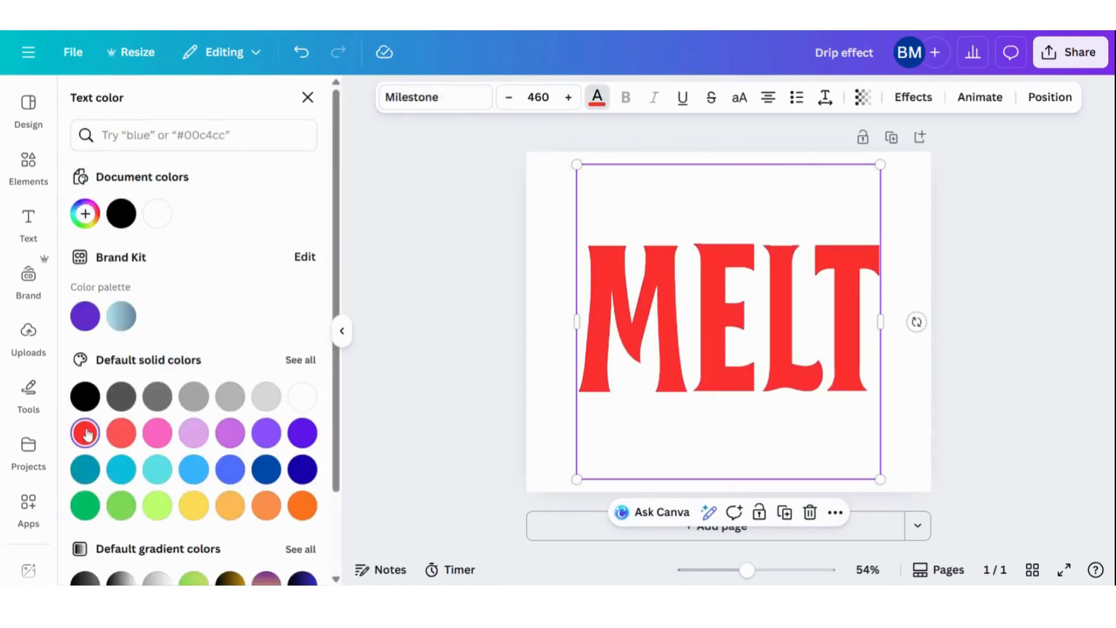
{"action": "left_click", "coordinate": [546, 445]}
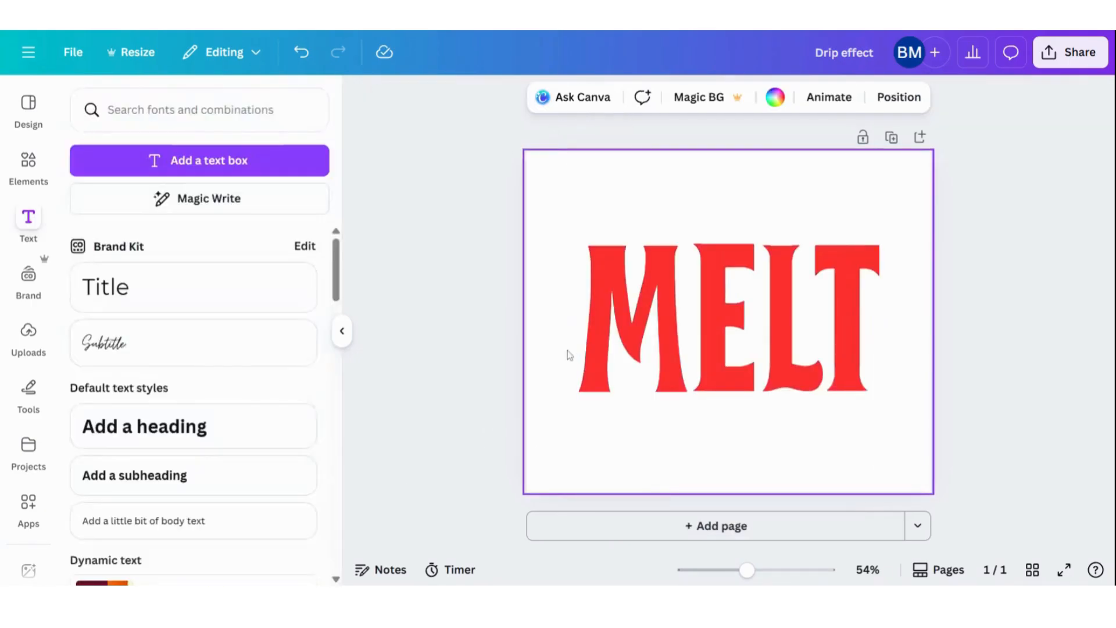
{"action": "left_click", "coordinate": [774, 98]}
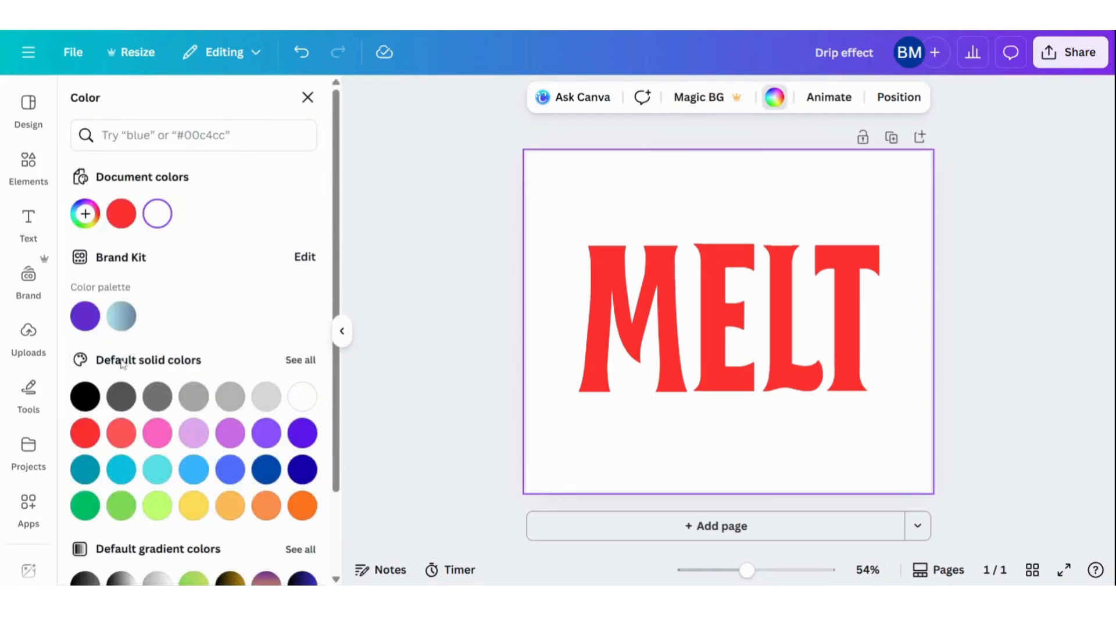
{"action": "left_click", "coordinate": [86, 397]}
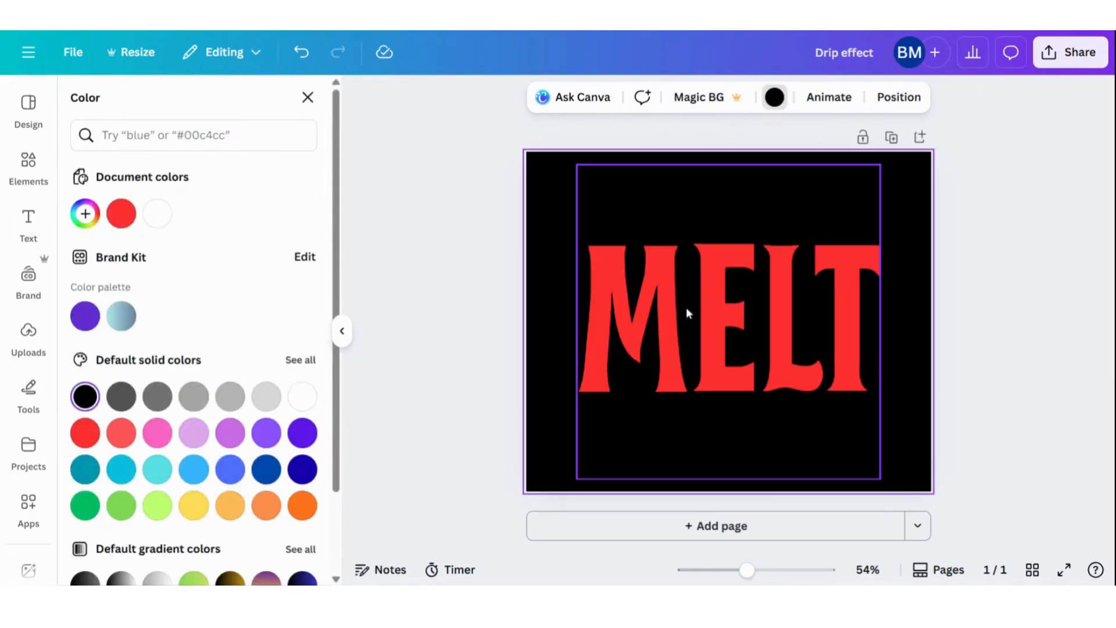
{"action": "left_click", "coordinate": [134, 131]}
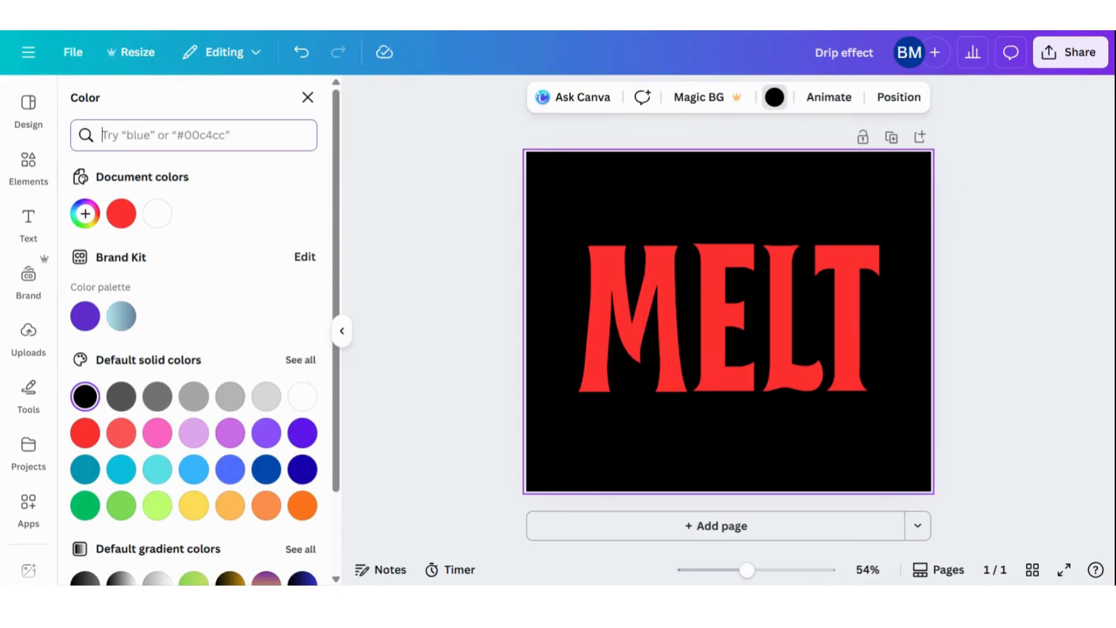
{"action": "type", "text": "drip"}
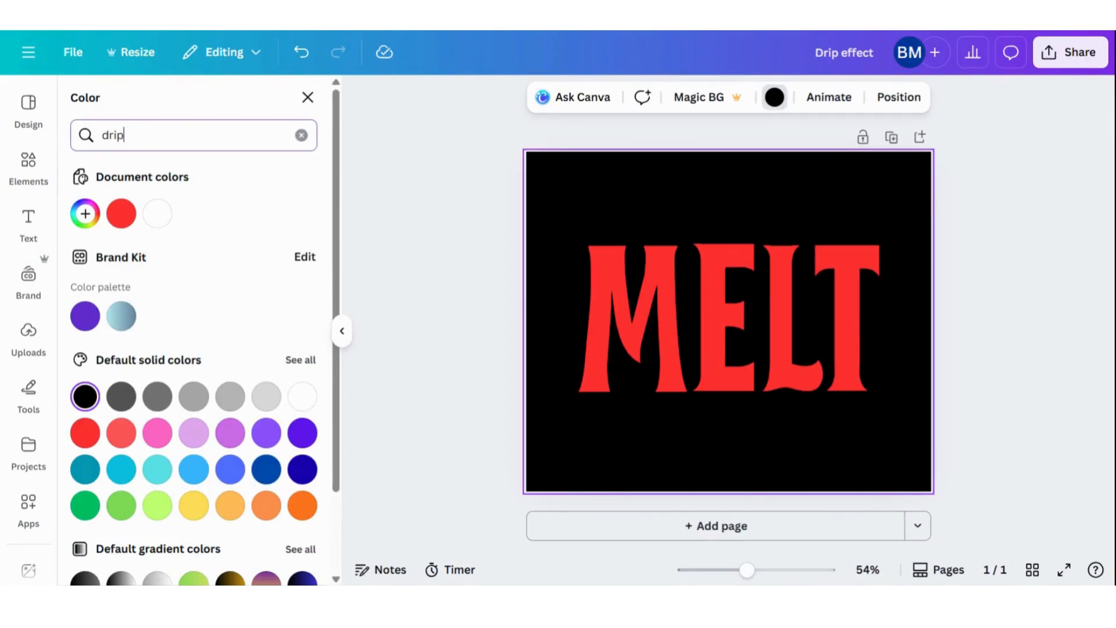
{"action": "key", "text": "BackSpace"}
{"action": "key", "text": "BackSpace"}
{"action": "key", "text": "BackSpace"}
{"action": "key", "text": "BackSpace"}
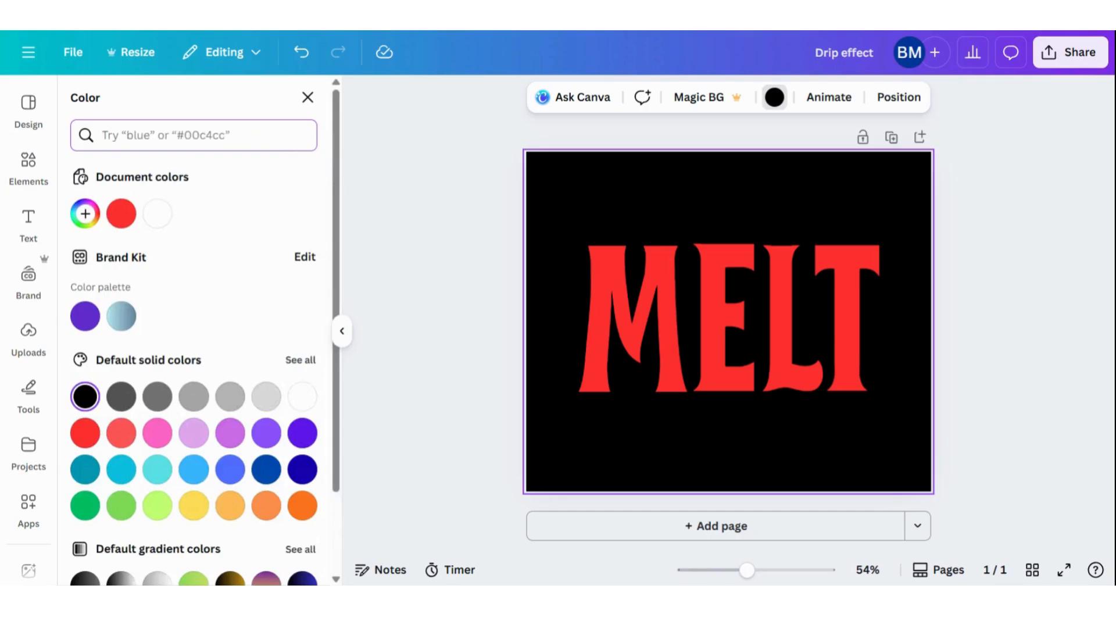
Search the elements library for "drip" and show all matching graphics
{"action": "left_click", "coordinate": [28, 166]}
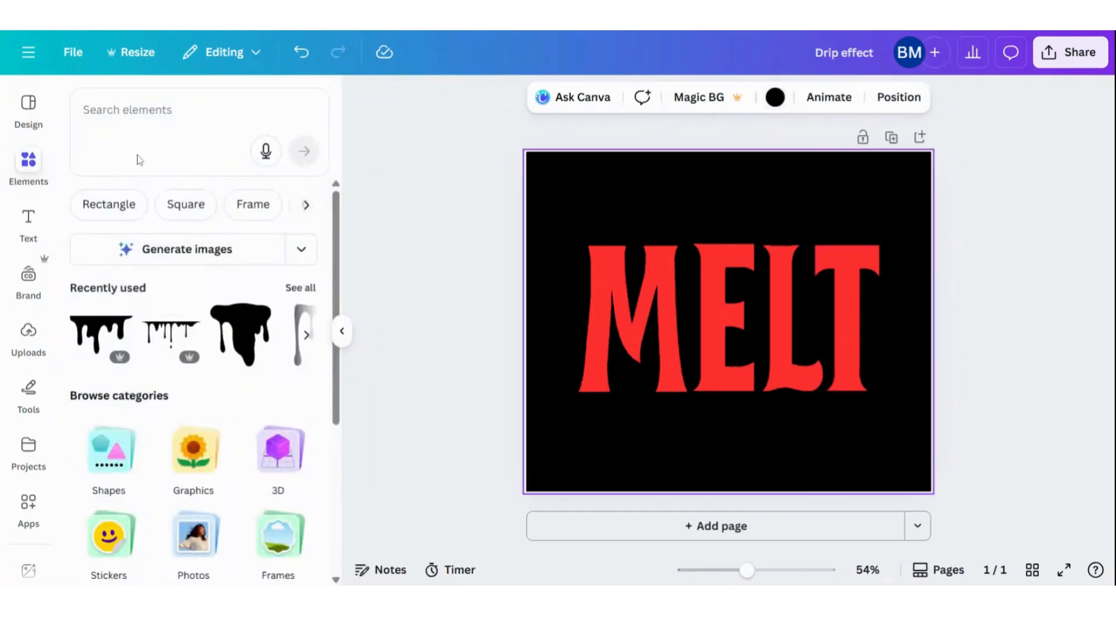
{"action": "left_click", "coordinate": [151, 111]}
{"action": "type", "text": "drip"}
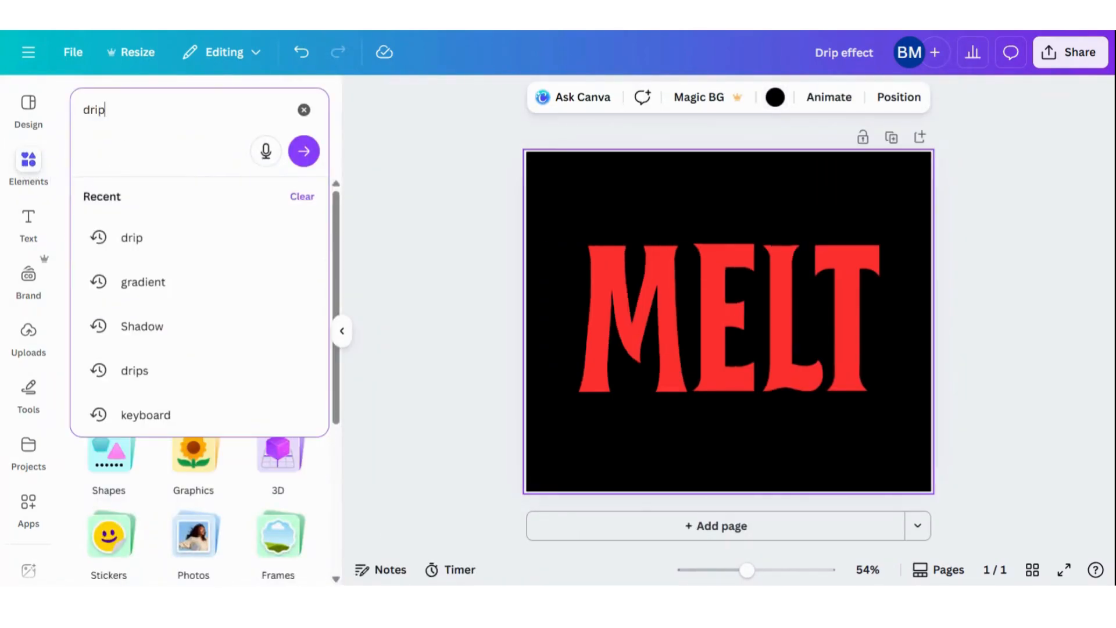
{"action": "key", "text": "Return"}
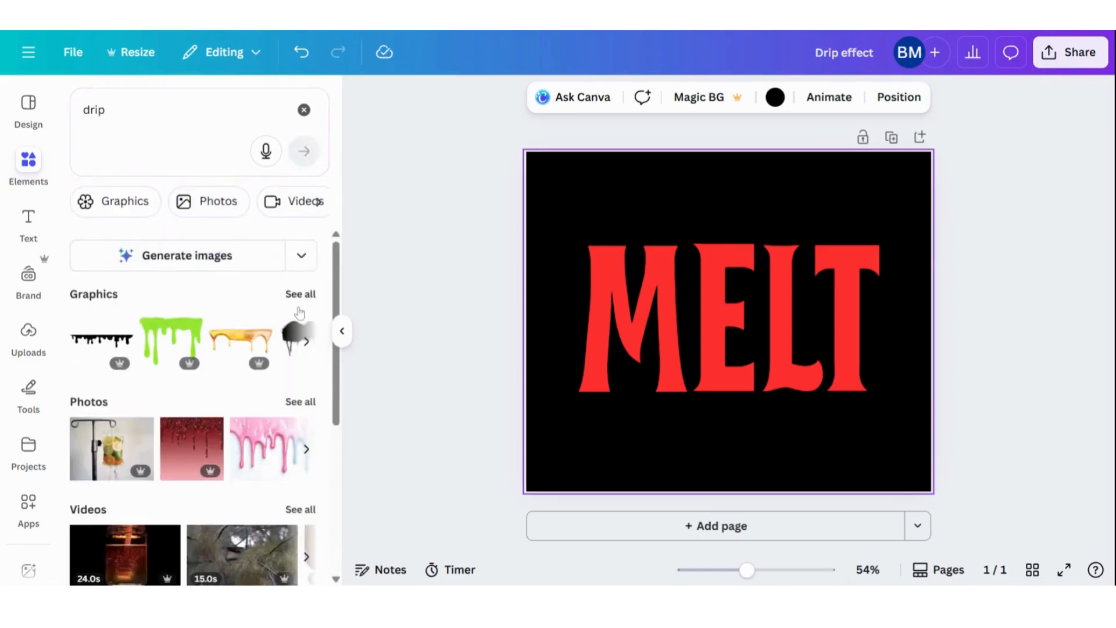
{"action": "left_click", "coordinate": [300, 294]}
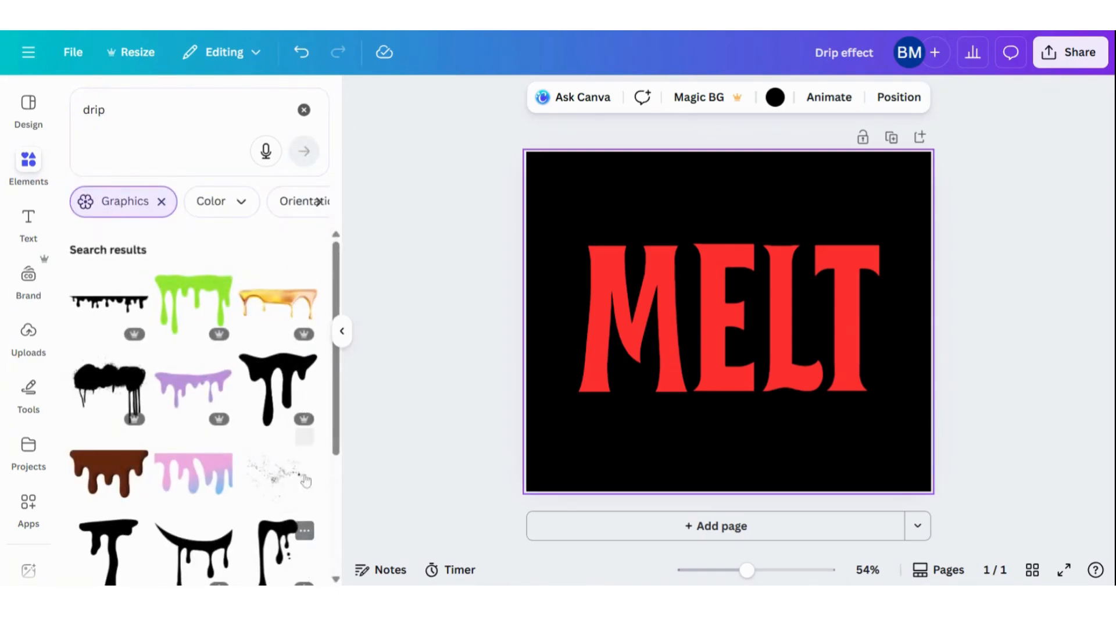
Add the black T-shaped drip graphic to the page and recolor it bright red (#ff3131)
{"action": "scroll", "coordinate": [222, 349], "scroll_direction": "down", "scroll_amount": 3}
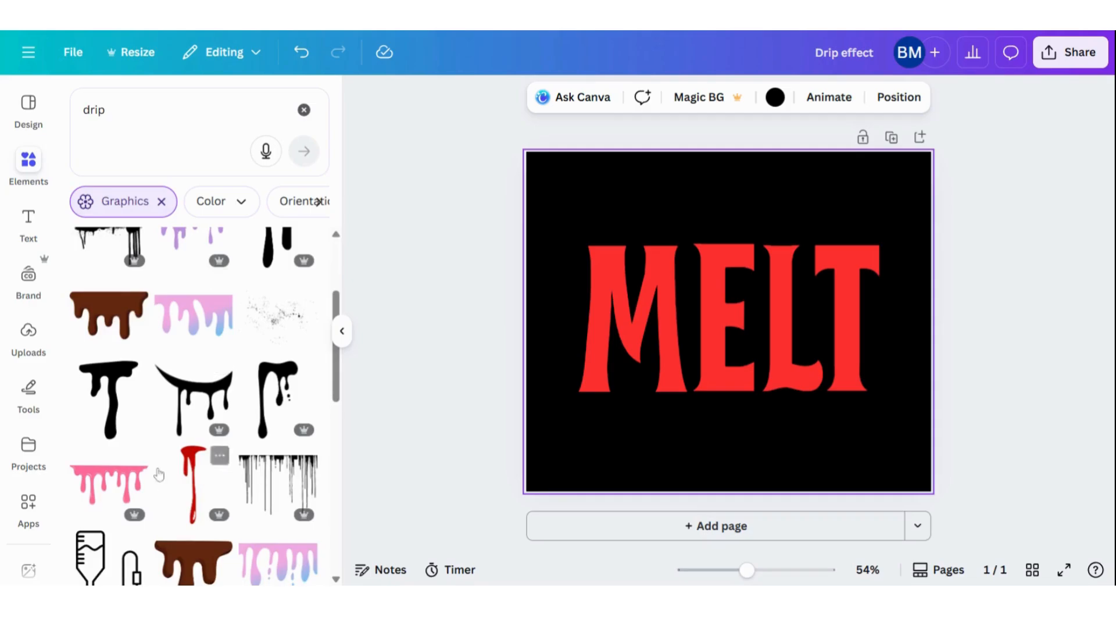
{"action": "left_click", "coordinate": [112, 388]}
{"action": "left_click_drag", "start_coordinate": [735, 284], "coordinate": [711, 312]}
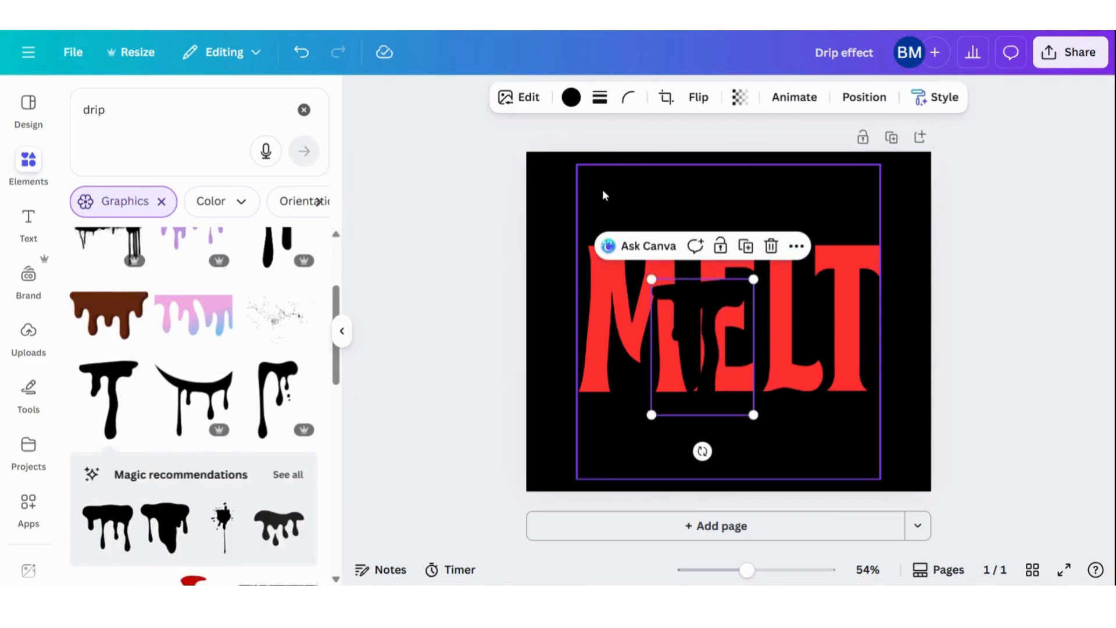
{"action": "left_click", "coordinate": [572, 98]}
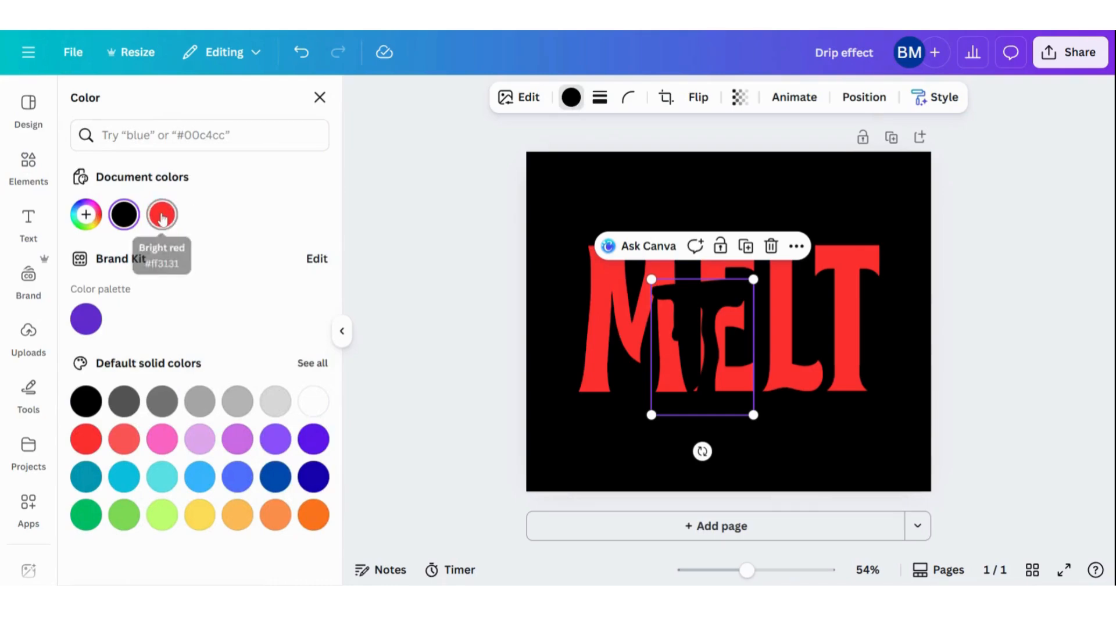
{"action": "left_click", "coordinate": [162, 217]}
Shrink the red drip to fit under the M's left foot and place a horizontally flipped copy under its right foot
{"action": "left_click_drag", "start_coordinate": [709, 309], "coordinate": [617, 385]}
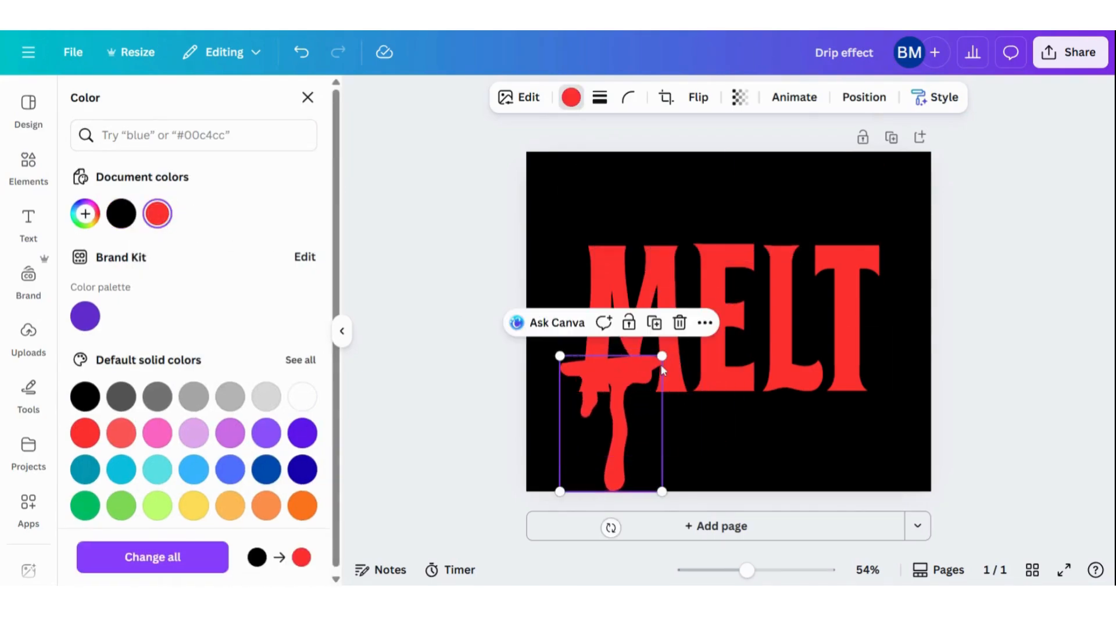
{"action": "left_click_drag", "start_coordinate": [662, 356], "coordinate": [672, 413]}
{"action": "left_click", "coordinate": [695, 100]}
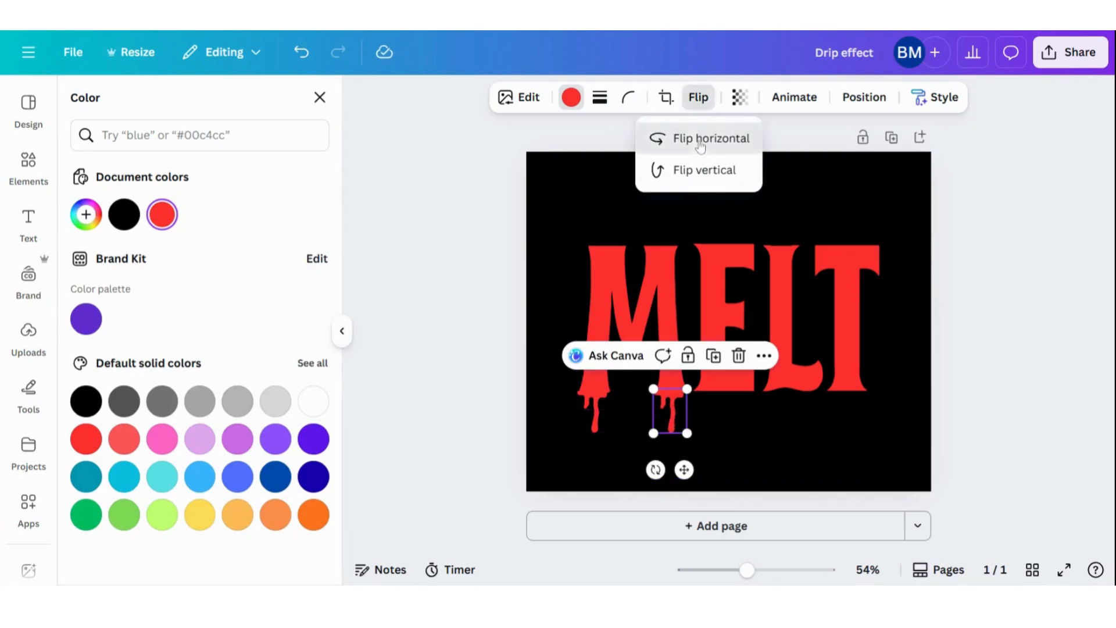
{"action": "left_click", "coordinate": [674, 403]}
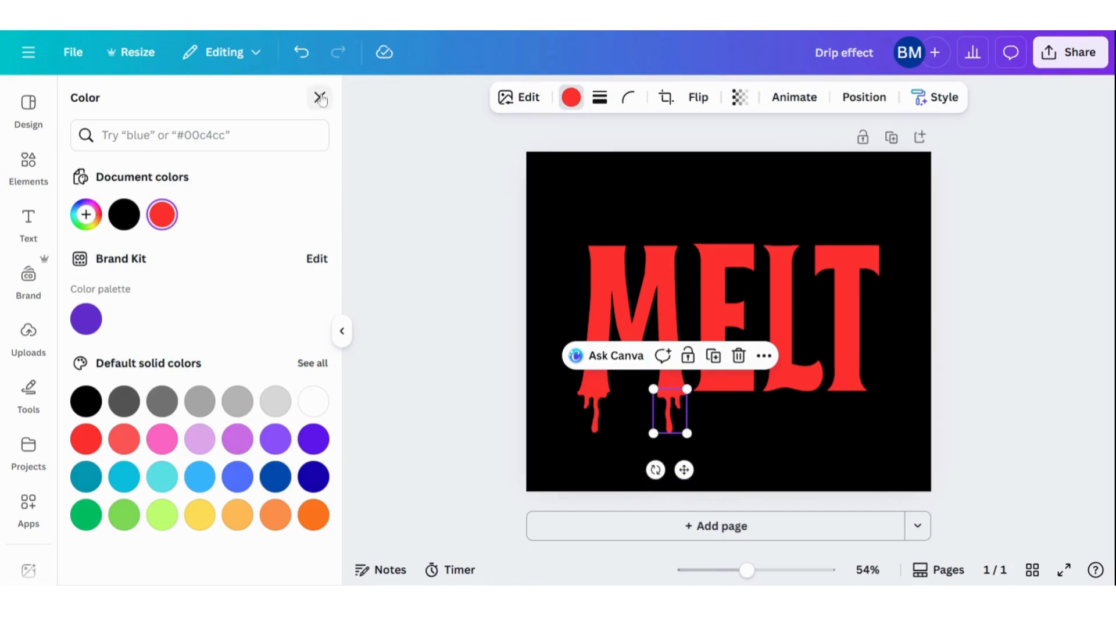
Add the wide black graphic with several drips, fitted beneath the letter E, and recolor it bright red
{"action": "left_click", "coordinate": [534, 186]}
{"action": "left_click", "coordinate": [307, 98]}
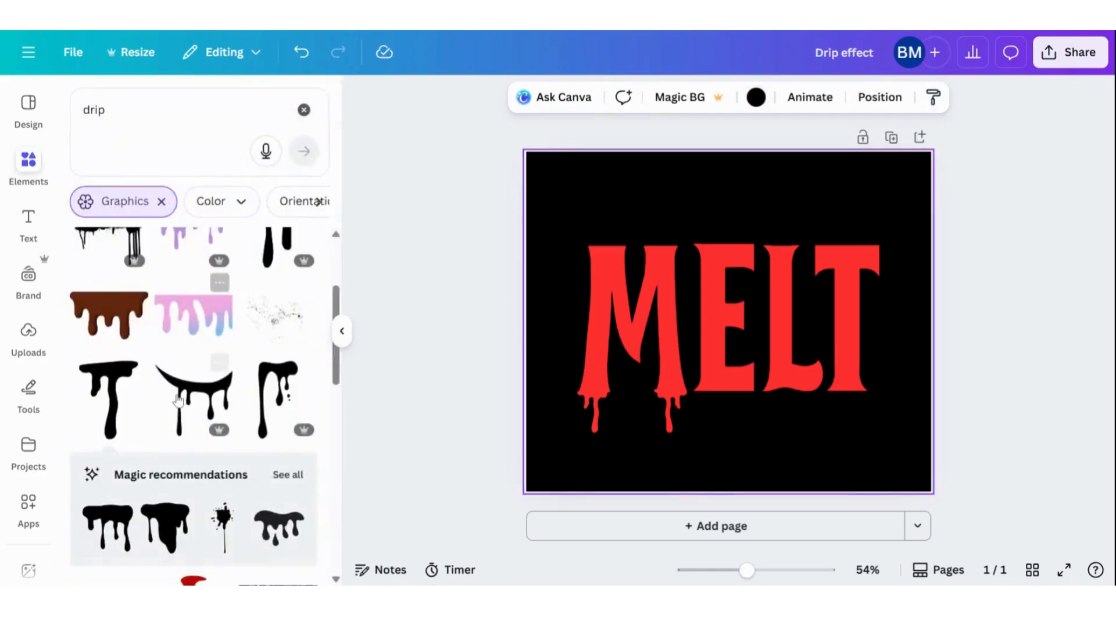
{"action": "scroll", "coordinate": [127, 414], "scroll_direction": "down", "scroll_amount": 4}
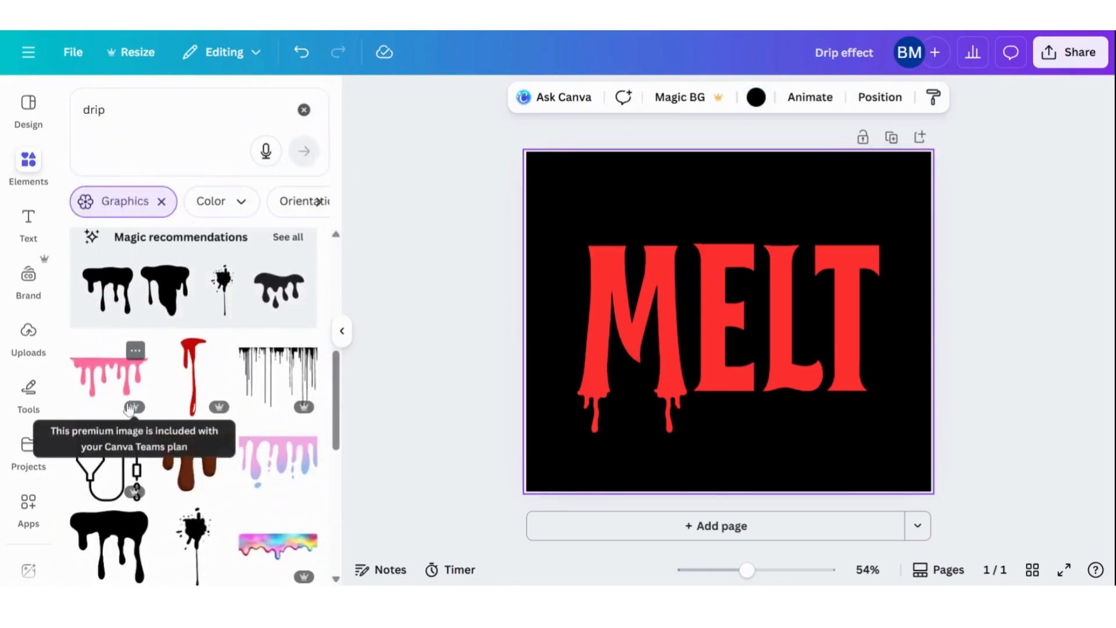
{"action": "left_click", "coordinate": [101, 525]}
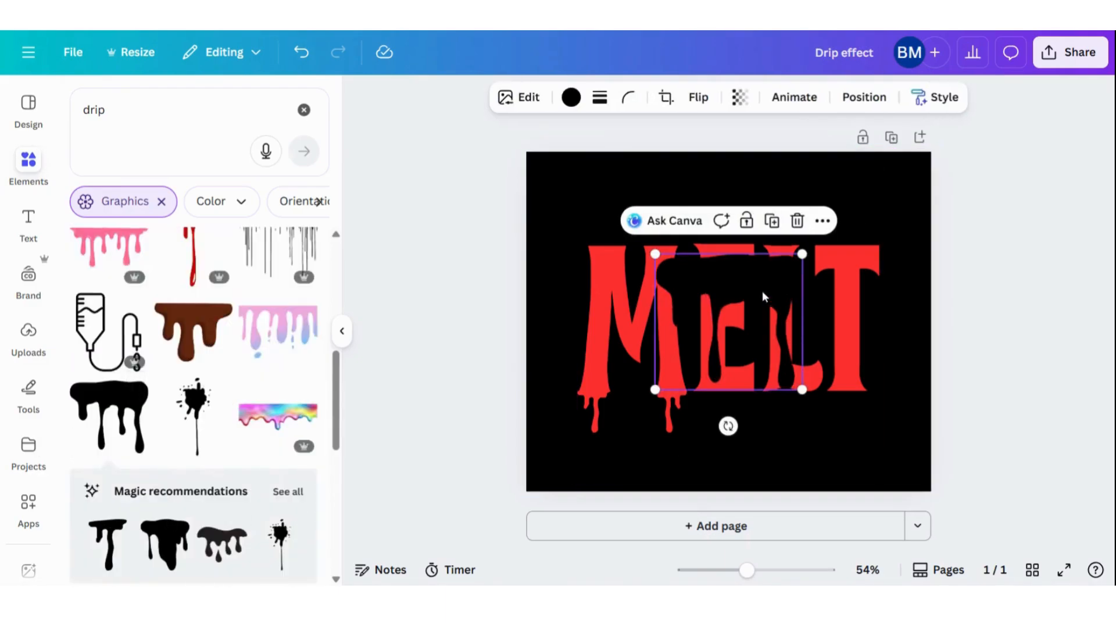
{"action": "left_click_drag", "start_coordinate": [776, 322], "coordinate": [718, 394]}
{"action": "left_click", "coordinate": [571, 98]}
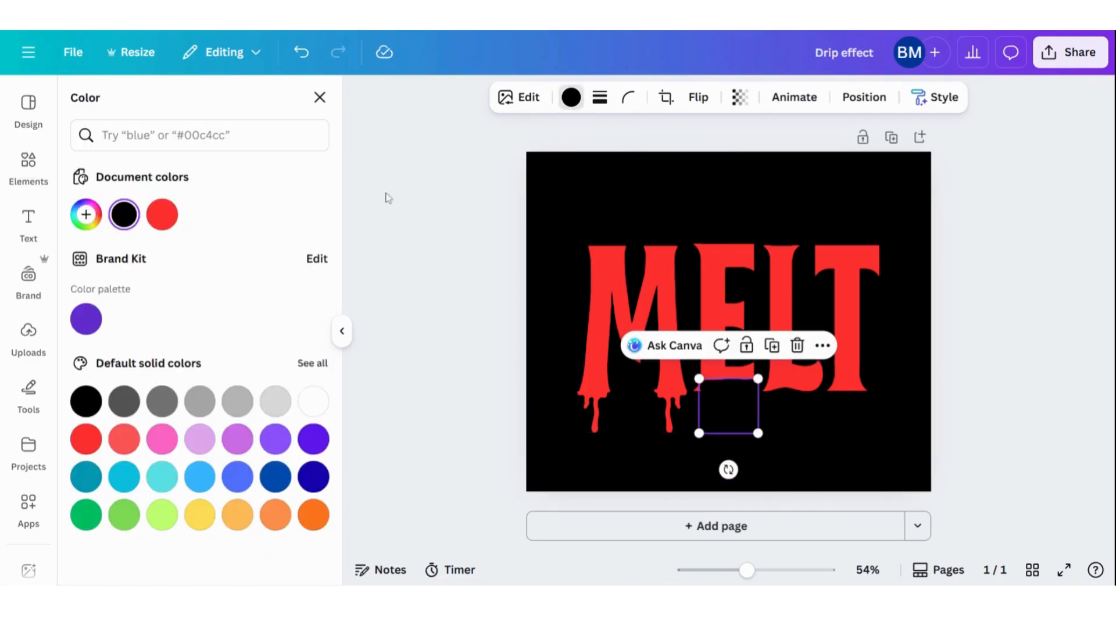
{"action": "left_click", "coordinate": [162, 215]}
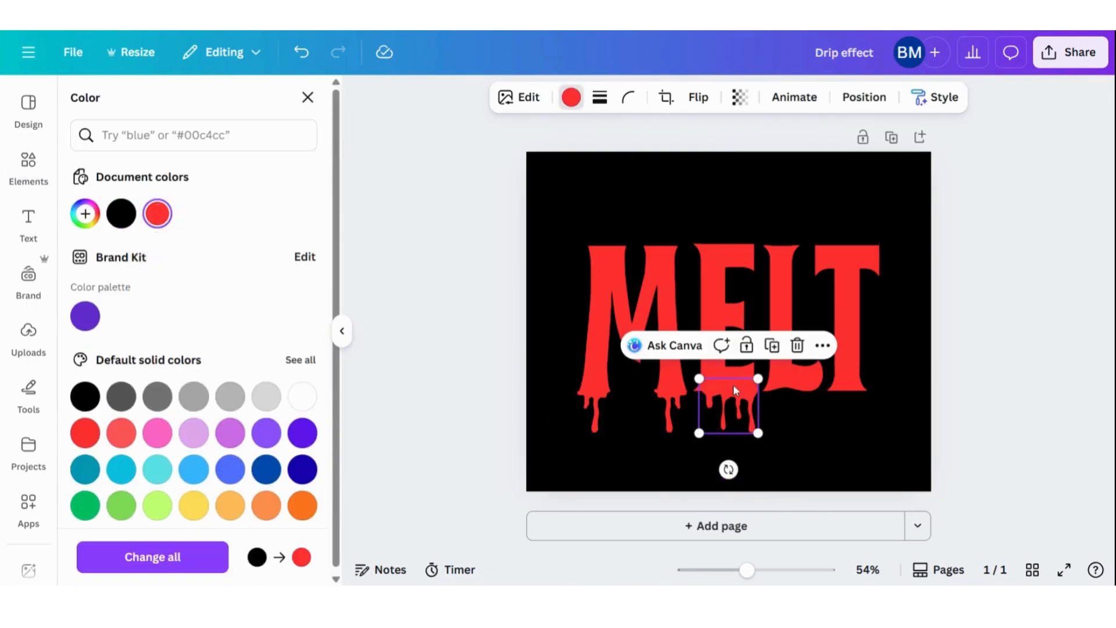
Duplicate the E's drip graphic, placing the copy beneath the letter L and flipping it horizontally
{"action": "left_click", "coordinate": [772, 345]}
{"action": "left_click_drag", "start_coordinate": [749, 398], "coordinate": [806, 407]}
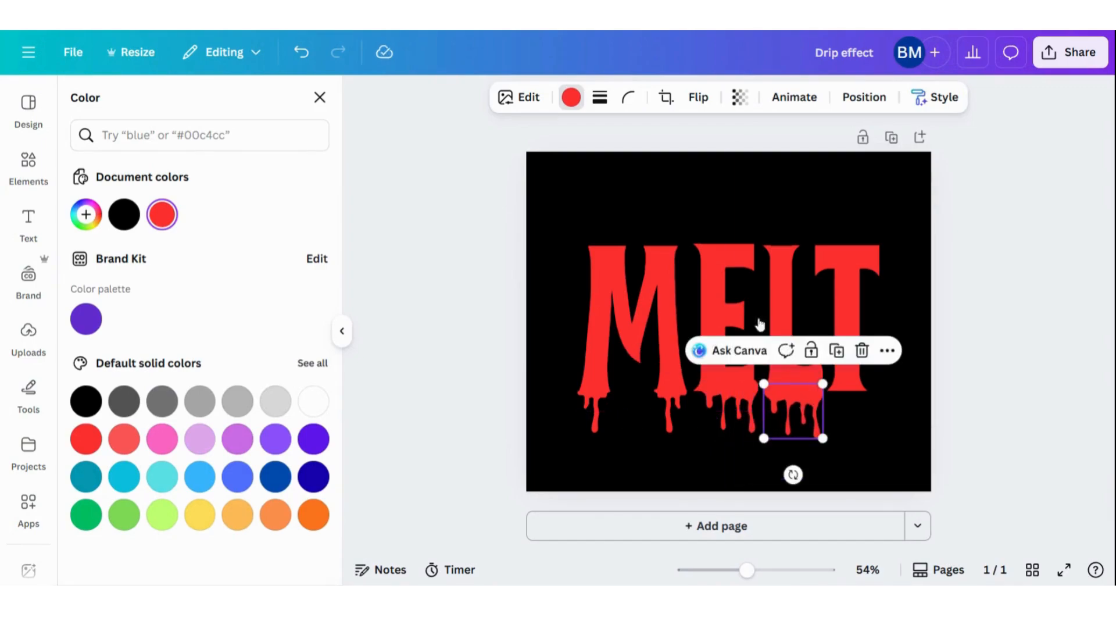
{"action": "left_click", "coordinate": [697, 93]}
{"action": "left_click", "coordinate": [675, 139]}
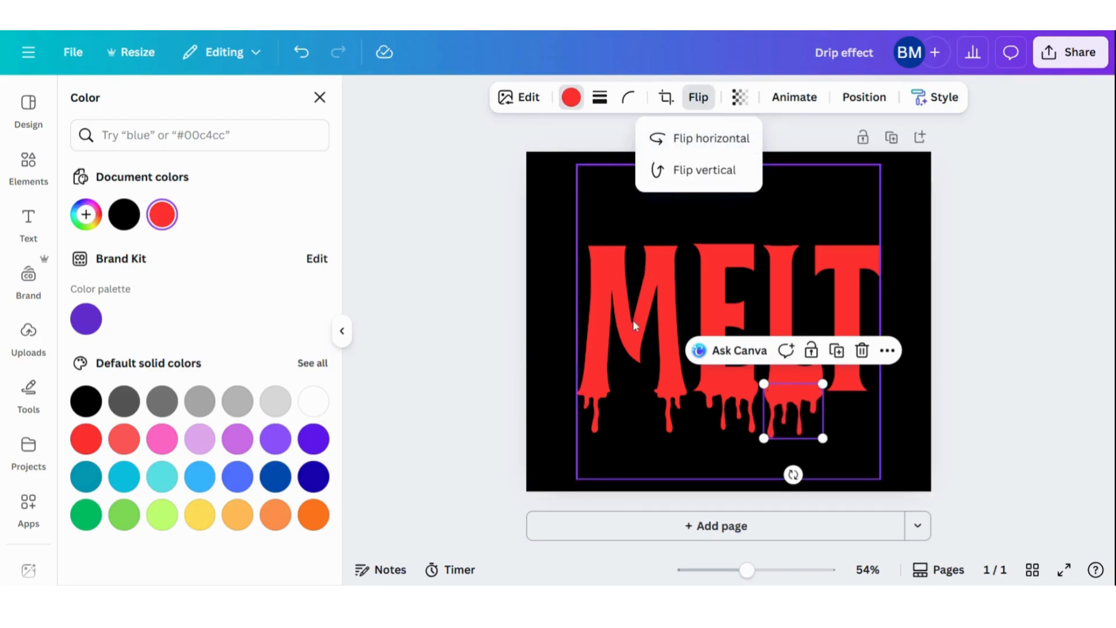
Copy the small drip under the M's right foot to the base of the T and the top of the M's left stem
{"action": "left_click", "coordinate": [667, 419]}
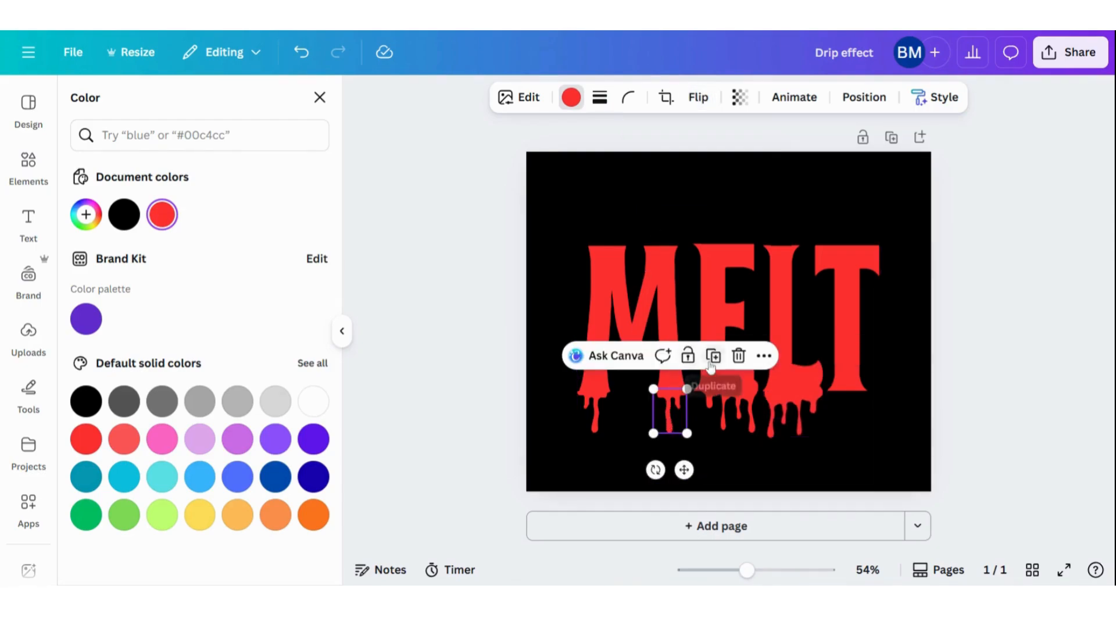
{"action": "left_click", "coordinate": [720, 354]}
{"action": "left_click_drag", "start_coordinate": [678, 420], "coordinate": [598, 273]}
{"action": "left_click", "coordinate": [889, 350]}
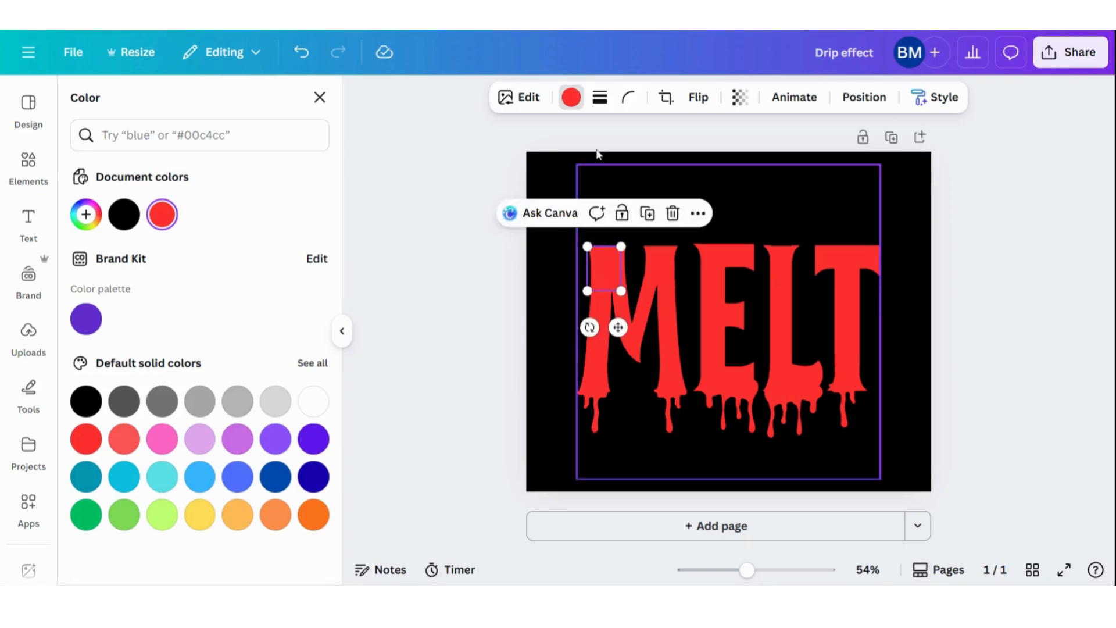
Recolor the drip at the top of the M's left stem black and place a duplicate at the top of its right stem
{"action": "left_click", "coordinate": [571, 97]}
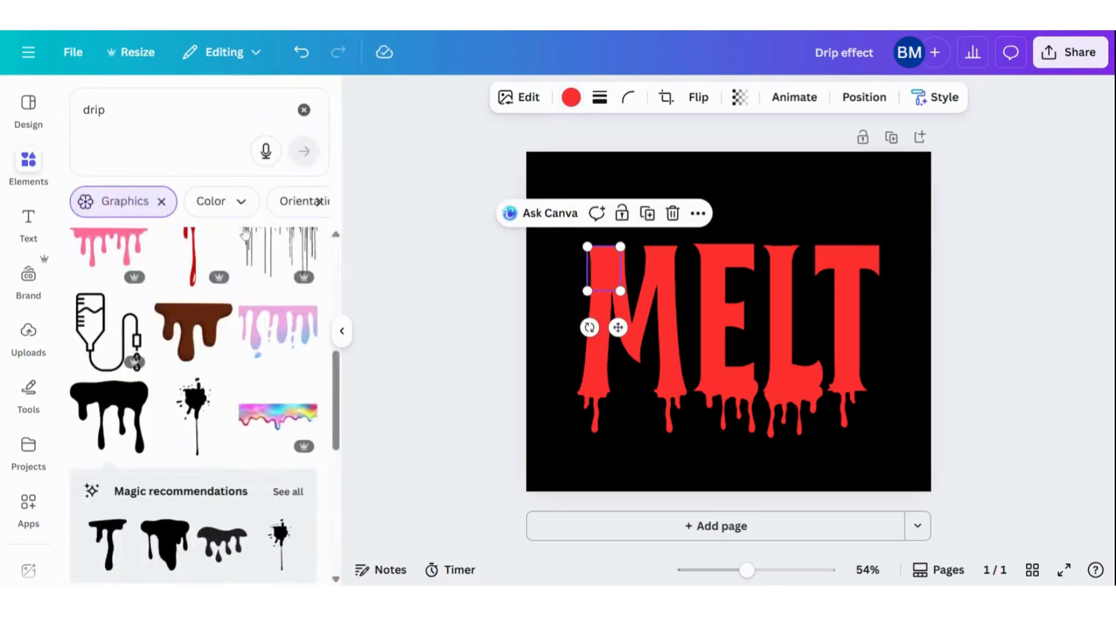
{"action": "left_click", "coordinate": [572, 97]}
{"action": "left_click", "coordinate": [121, 214]}
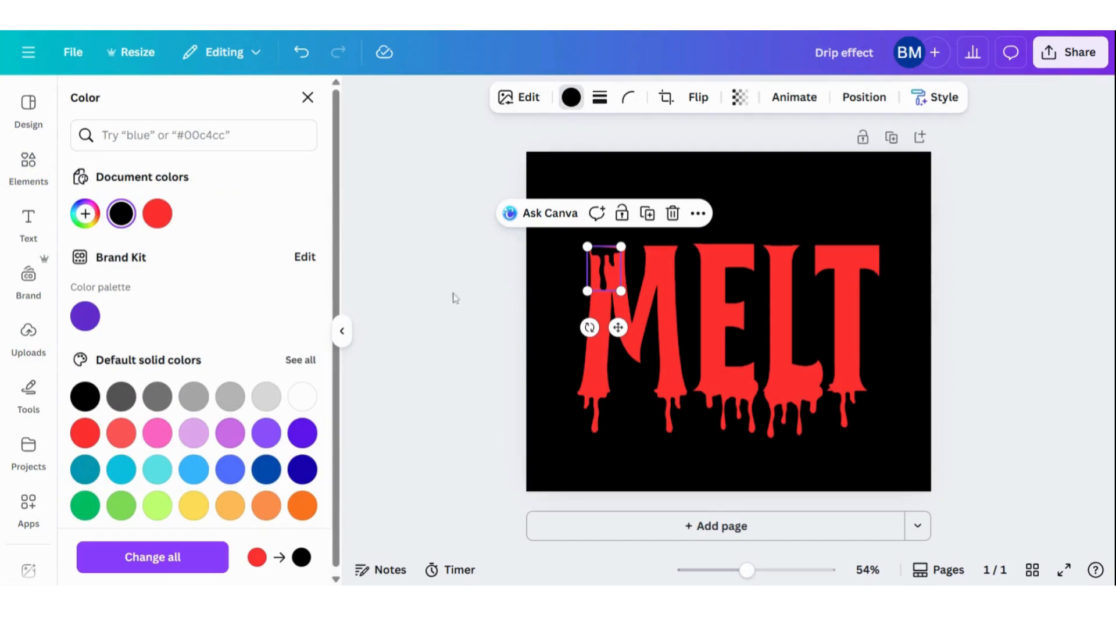
{"action": "left_click", "coordinate": [647, 213]}
{"action": "left_click_drag", "start_coordinate": [616, 270], "coordinate": [662, 263]}
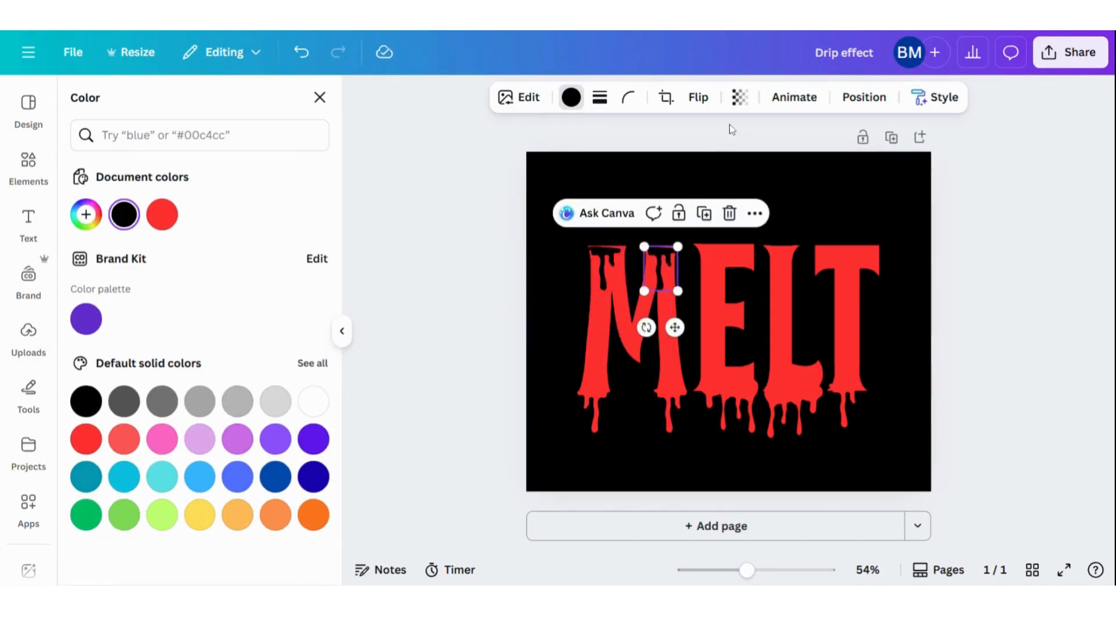
Flip the black drip at the top of the M's right stem horizontally
{"action": "left_click", "coordinate": [698, 97]}
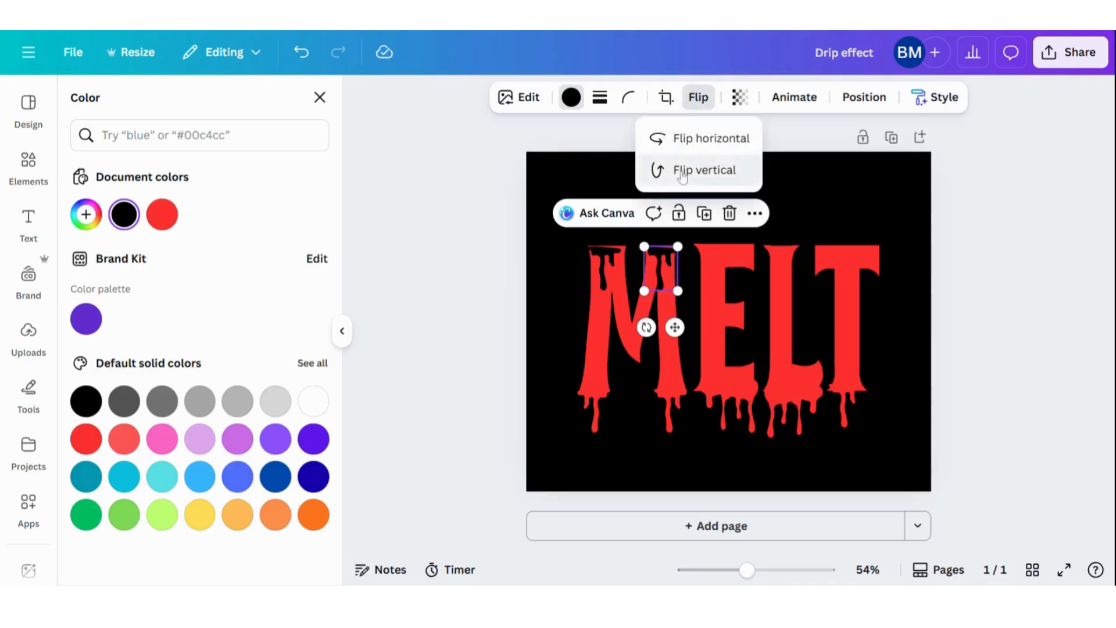
{"action": "left_click", "coordinate": [679, 138]}
Duplicate the red drip graphic under the L, fit a smaller copy at the top of the E, and recolor it black
{"action": "left_click", "coordinate": [784, 413]}
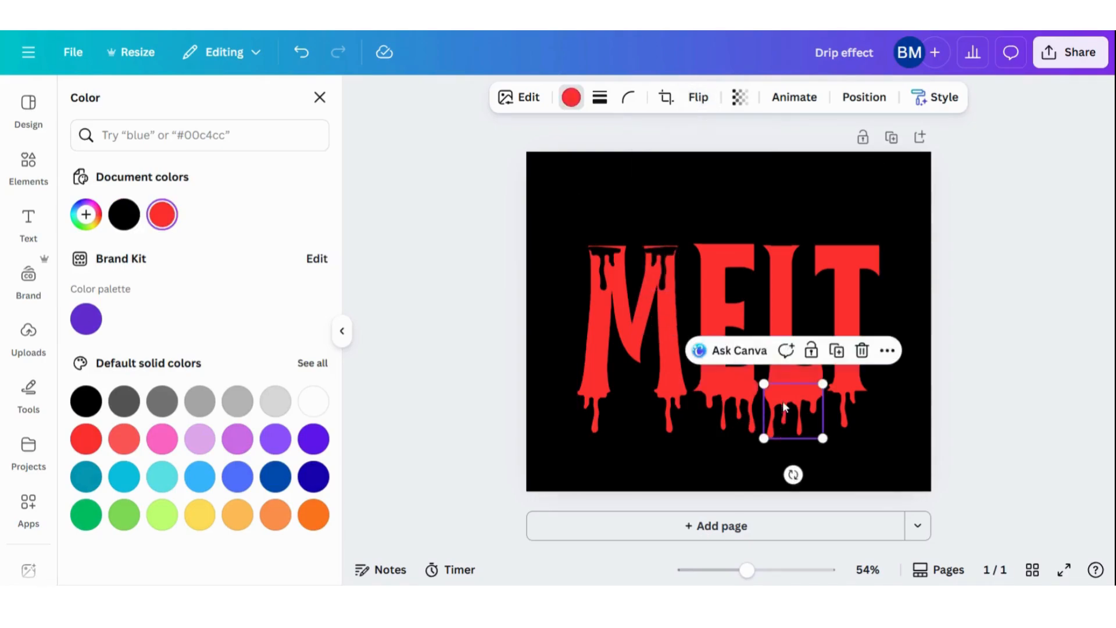
{"action": "left_click", "coordinate": [837, 351]}
{"action": "left_click_drag", "start_coordinate": [815, 407], "coordinate": [723, 258]}
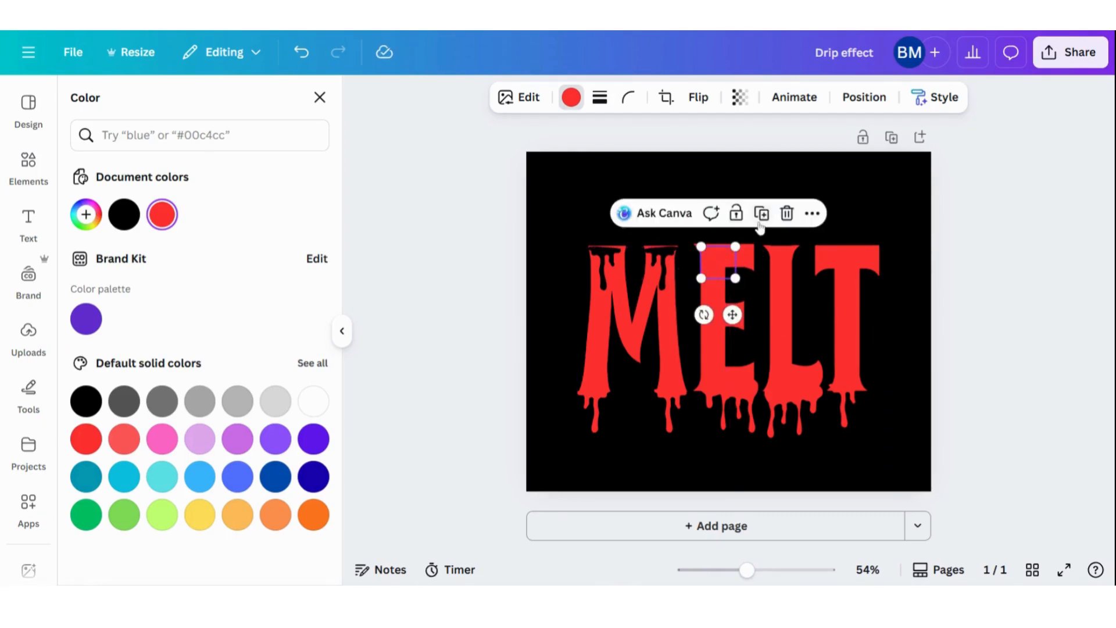
{"action": "left_click", "coordinate": [571, 98]}
{"action": "left_click", "coordinate": [572, 99]}
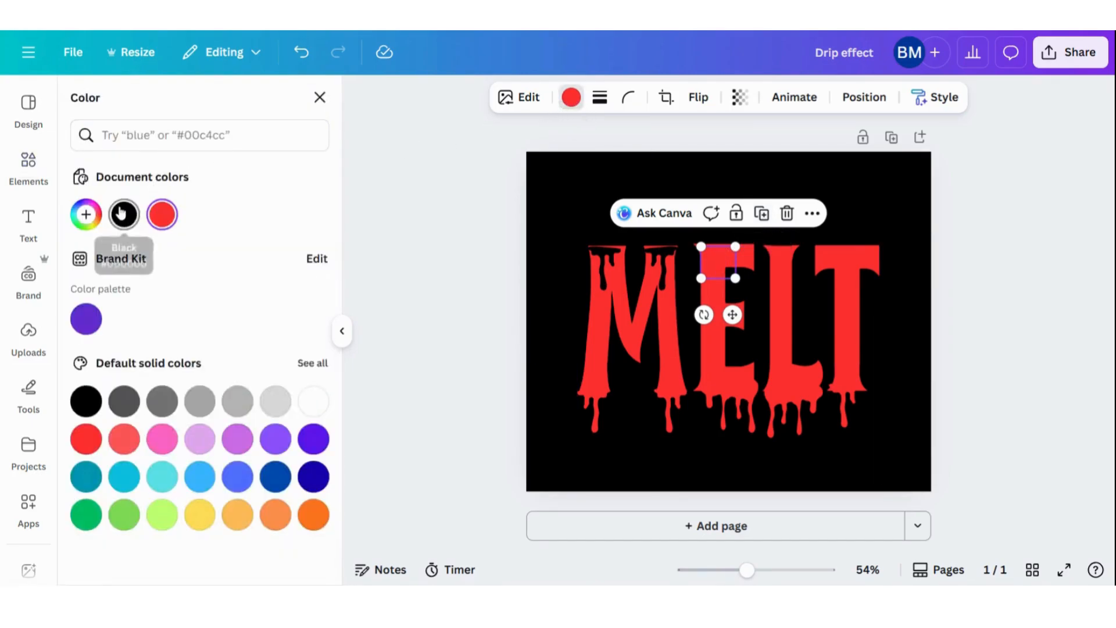
{"action": "left_click", "coordinate": [121, 213]}
Nudge the black drips on both M stems upward to cover the red edge above them
{"action": "left_click", "coordinate": [661, 250]}
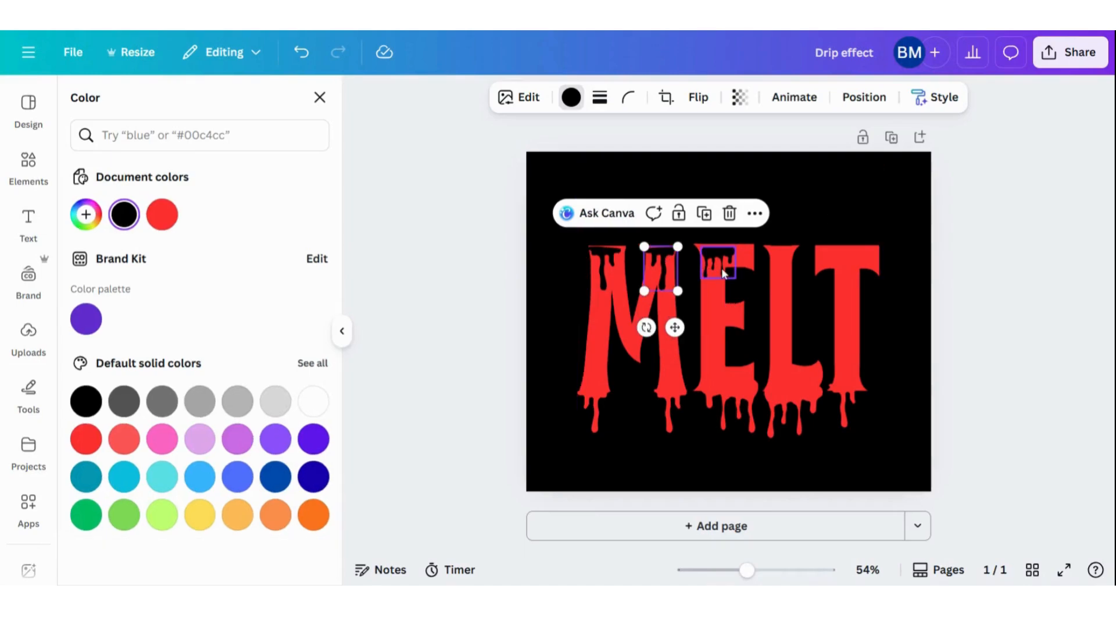
{"action": "left_click", "coordinate": [720, 267]}
{"action": "key", "text": "Up"}
{"action": "key", "text": "Up"}
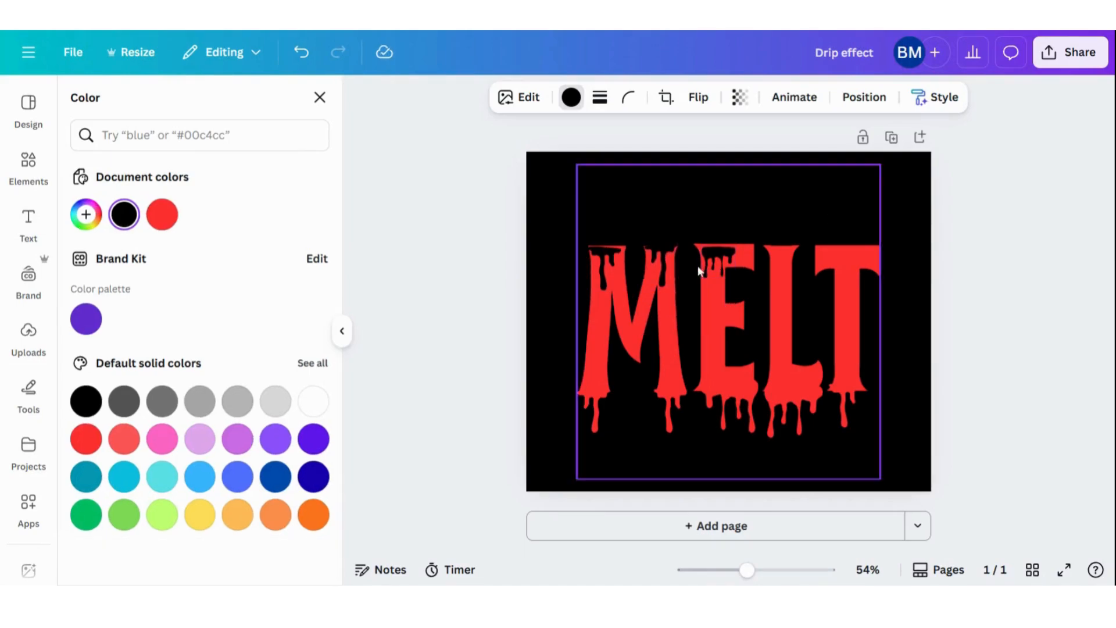
{"action": "left_click", "coordinate": [605, 257]}
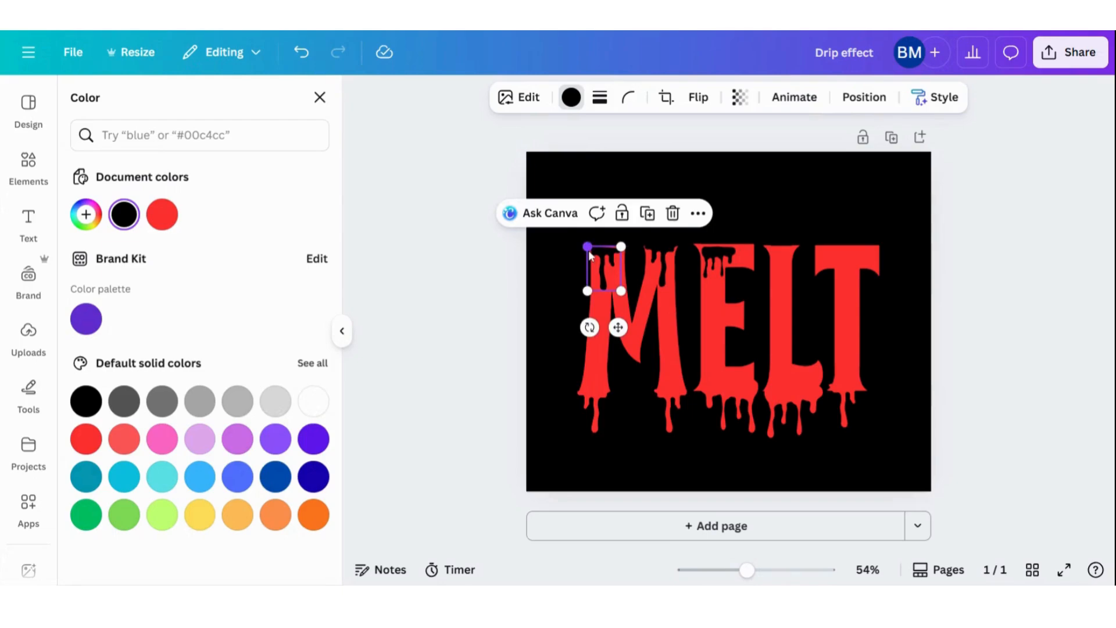
{"action": "key", "text": "Up"}
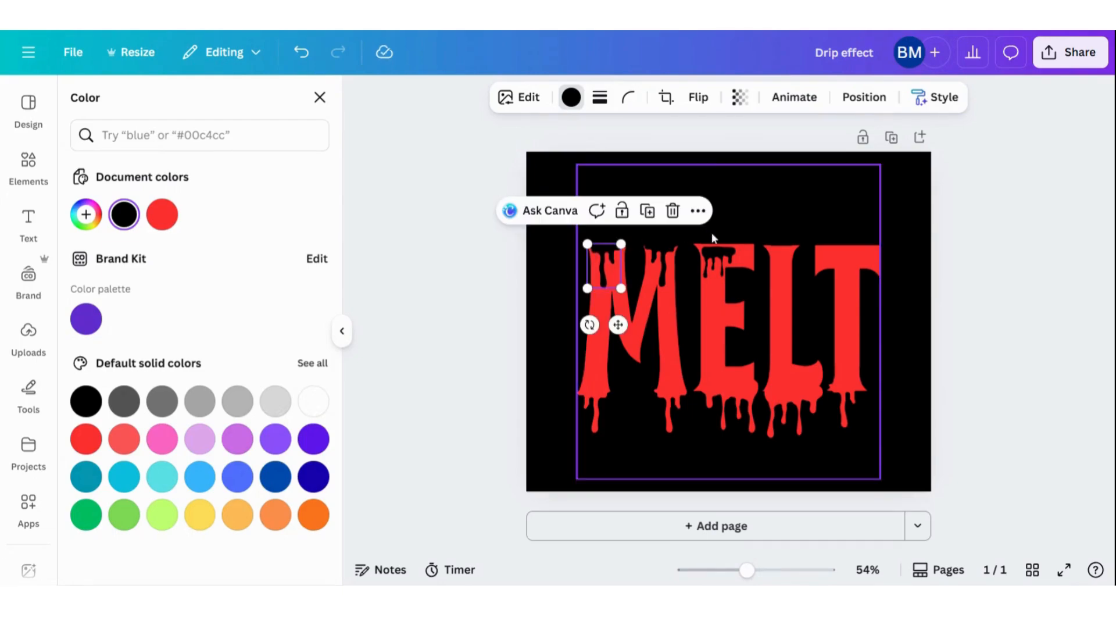
Nudge the black drip on the E up and to the left to cover the letter's upper-left corner
{"action": "left_click", "coordinate": [721, 254]}
{"action": "key", "text": "Up"}
{"action": "key", "text": "Up"}
{"action": "key", "text": "Up"}
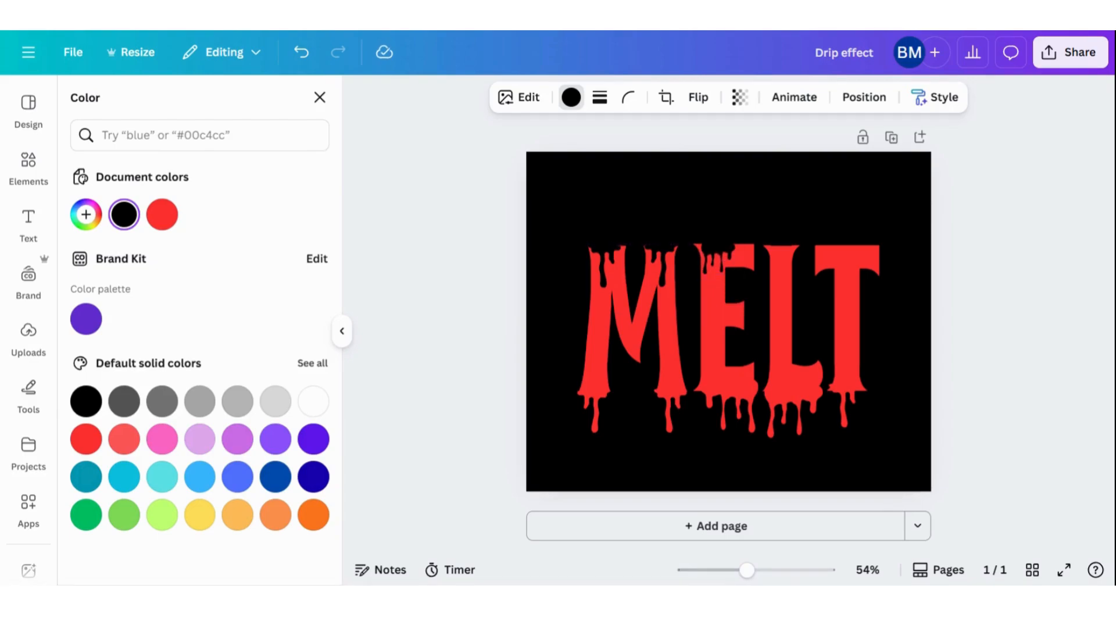
{"action": "key", "text": "Left"}
{"action": "key", "text": "Left"}
{"action": "key", "text": "Left"}
{"action": "key", "text": "Left"}
{"action": "key", "text": "Left"}
{"action": "key", "text": "Left"}
{"action": "key", "text": "Left"}
{"action": "key", "text": "Left"}
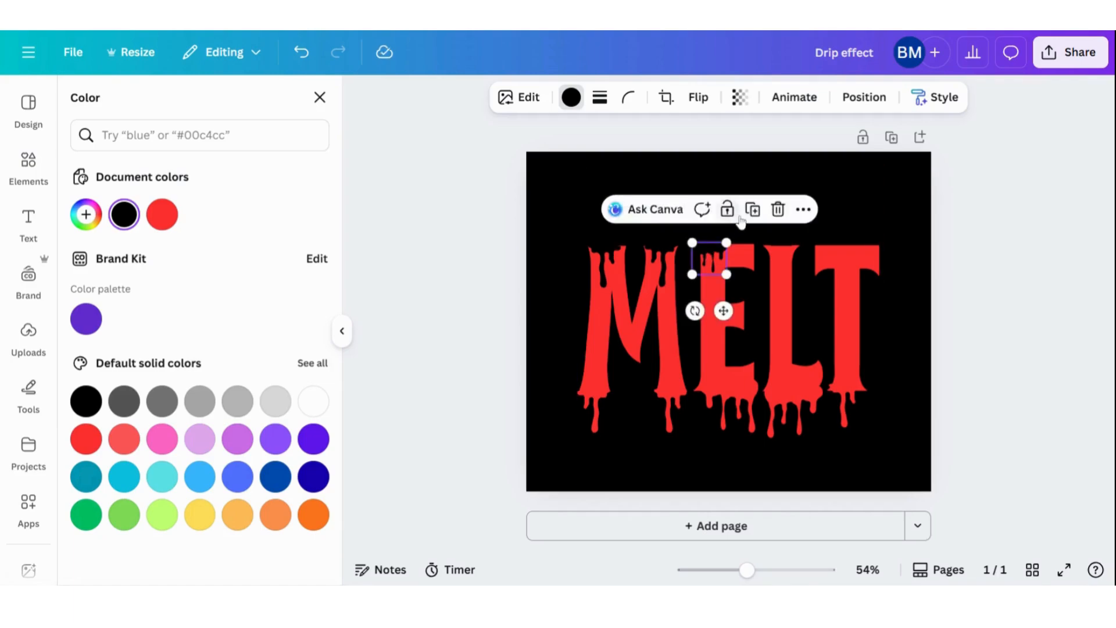
Duplicate the E's black drip along the rest of the E's top edge, the top of the L, and the T's crossbar
{"action": "left_click", "coordinate": [754, 210]}
{"action": "left_click_drag", "start_coordinate": [719, 263], "coordinate": [737, 250]}
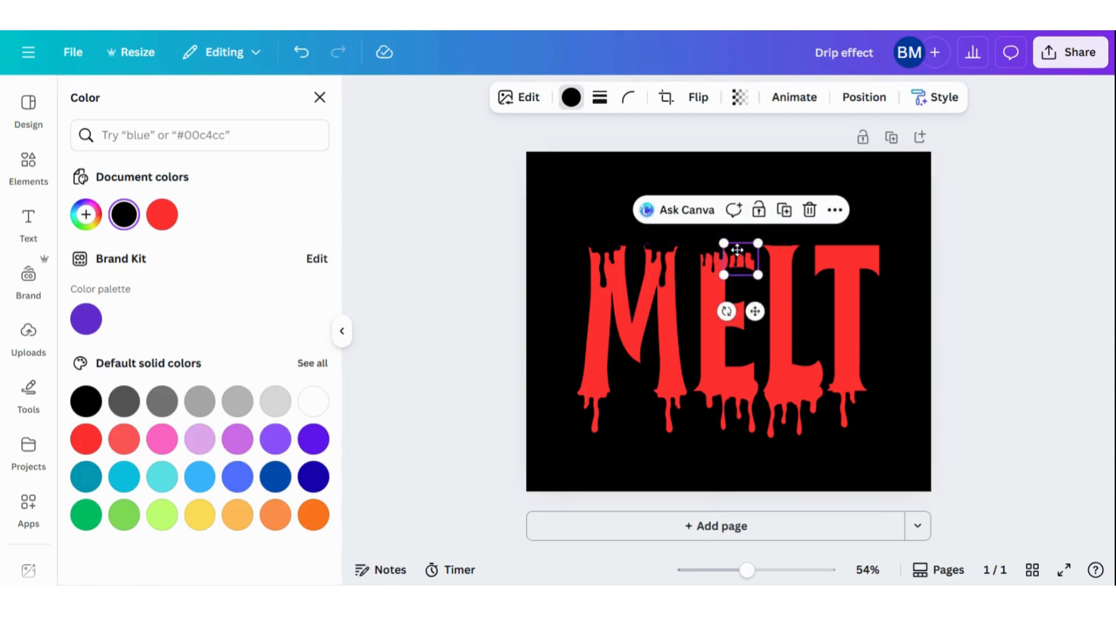
{"action": "left_click", "coordinate": [784, 210]}
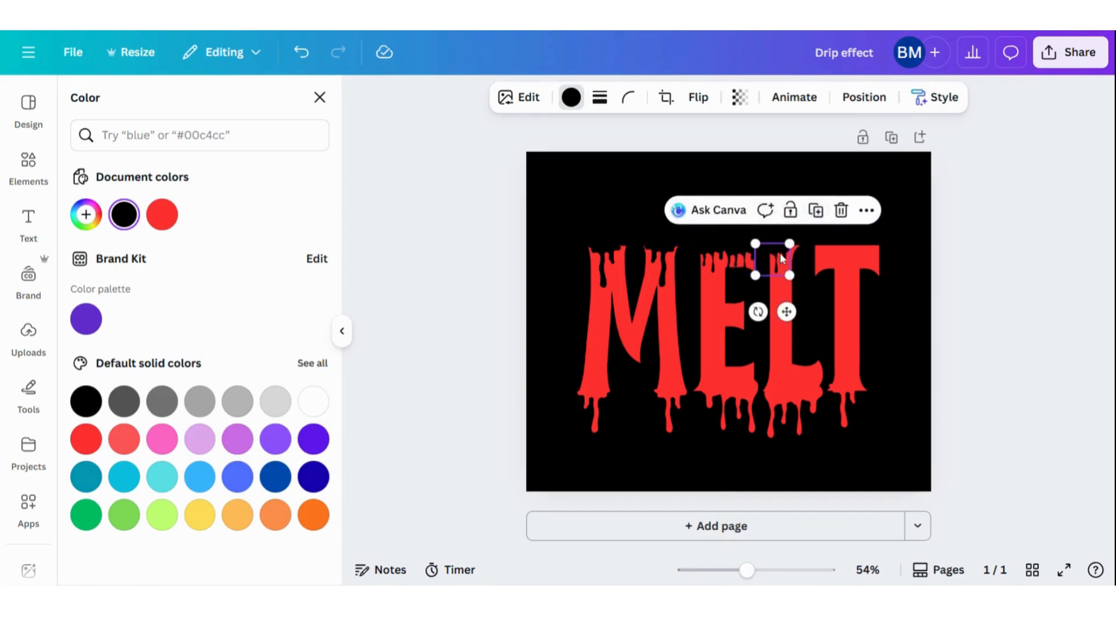
{"action": "left_click_drag", "start_coordinate": [783, 259], "coordinate": [792, 254]}
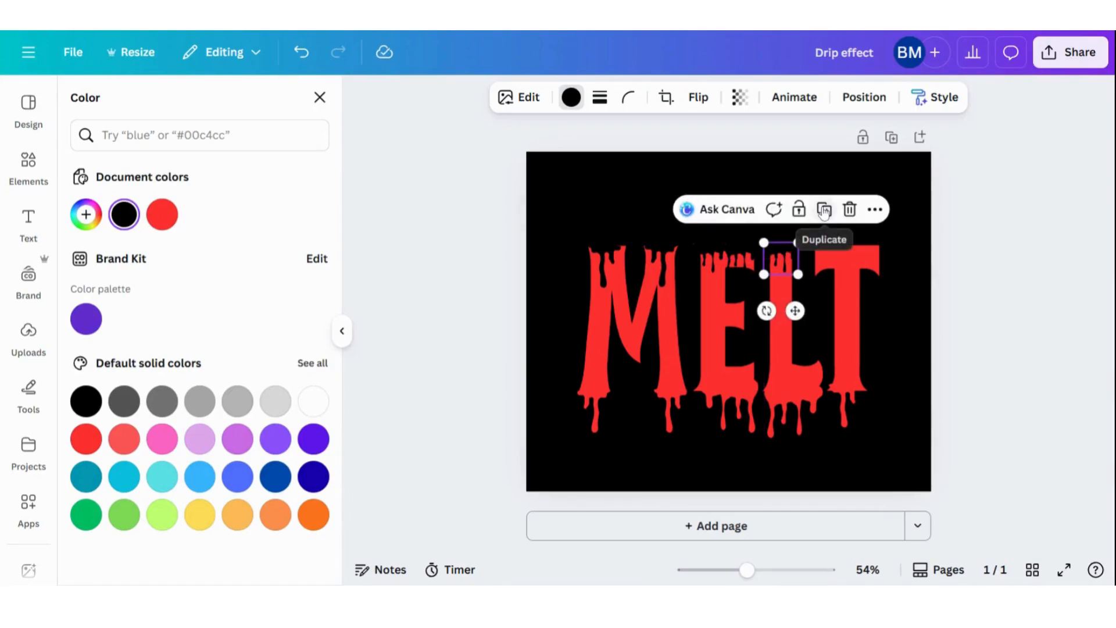
{"action": "left_click", "coordinate": [824, 211]}
{"action": "left_click_drag", "start_coordinate": [815, 253], "coordinate": [849, 261]}
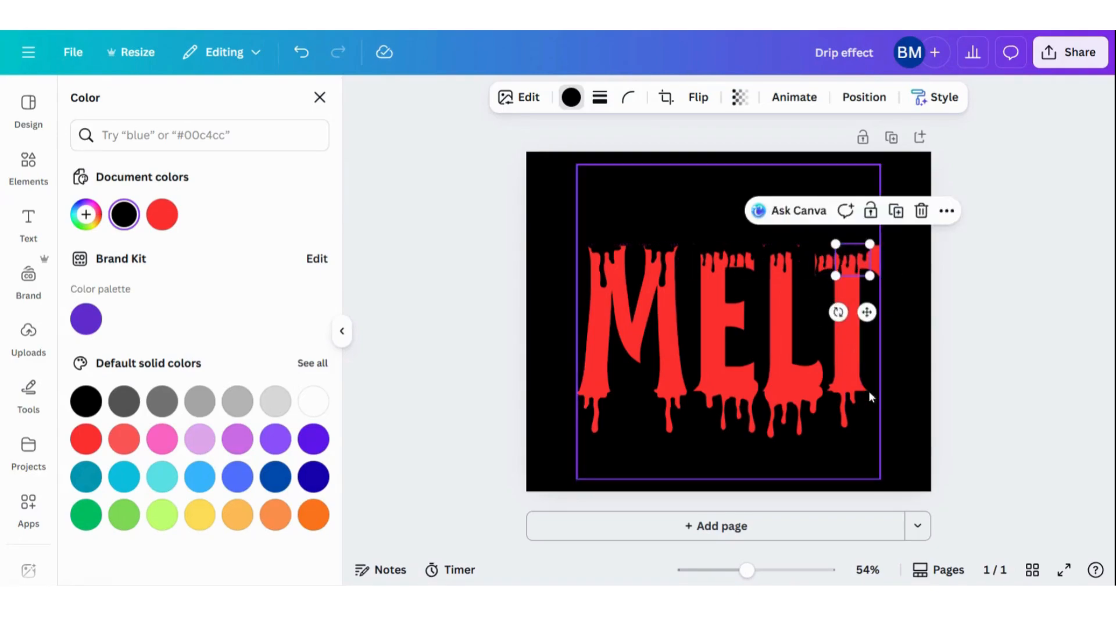
{"action": "left_click", "coordinate": [906, 387]}
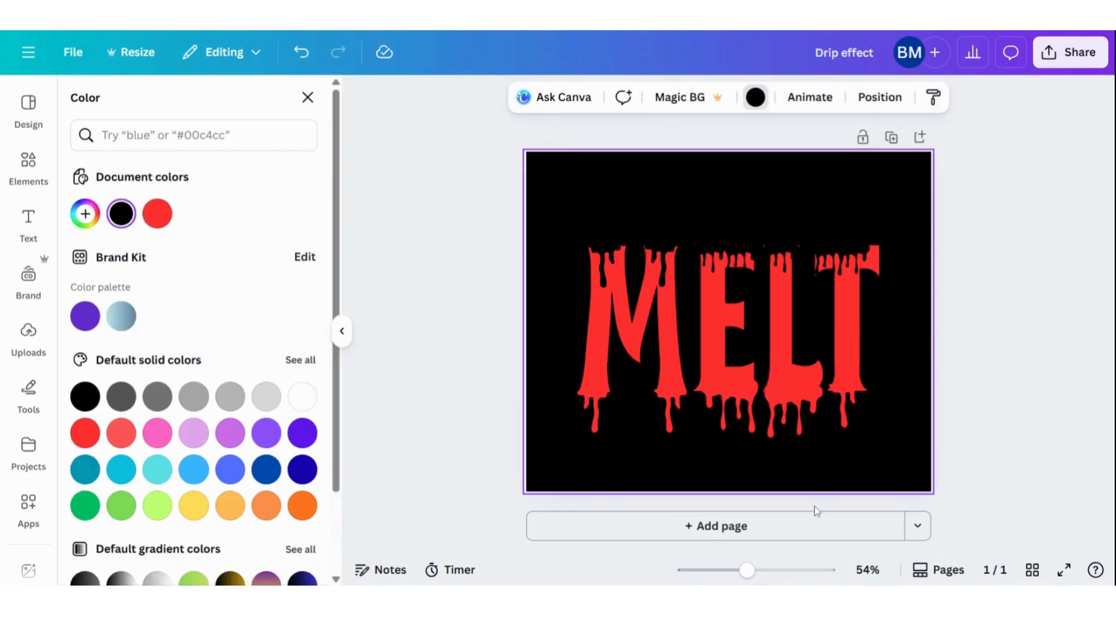
Search the graphics for "gradient" and add the orange circular glow to the page
{"action": "mouse_move", "coordinate": [748, 580]}
{"action": "left_mouse_down"}
{"action": "mouse_move", "coordinate": [766, 578]}
{"action": "mouse_move", "coordinate": [756, 579]}
{"action": "left_mouse_up"}
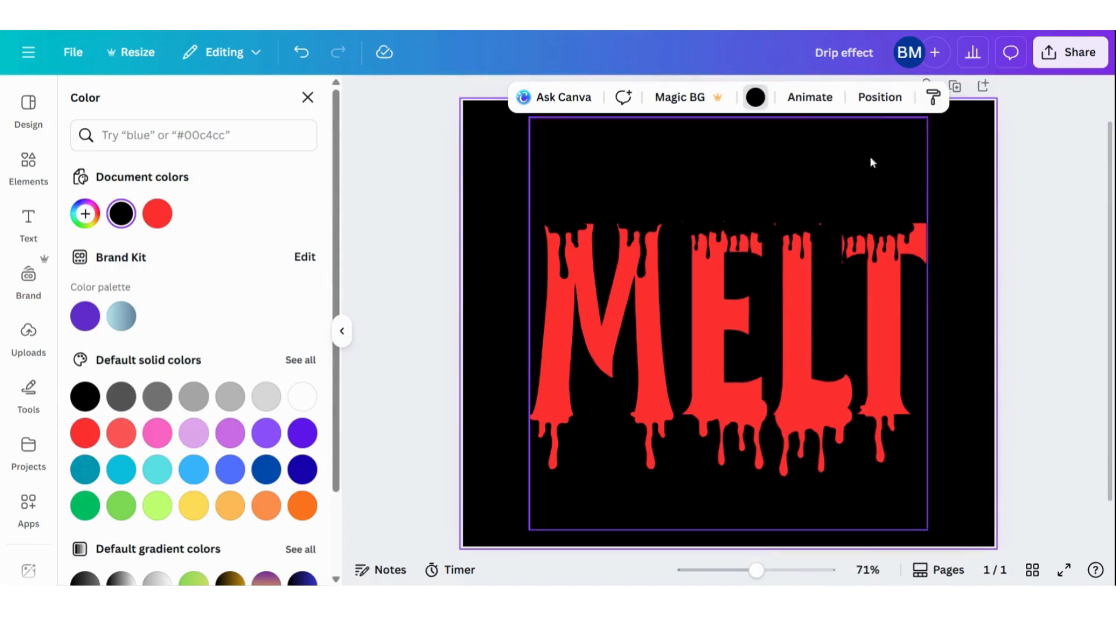
{"action": "left_click", "coordinate": [30, 168]}
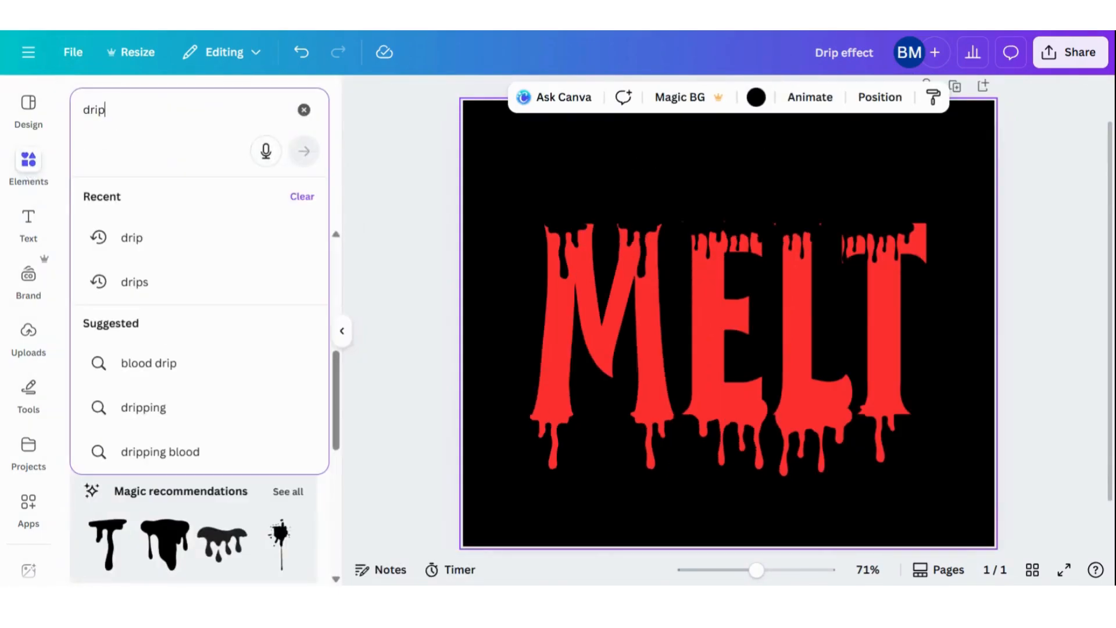
{"action": "type", "text": "gradient"}
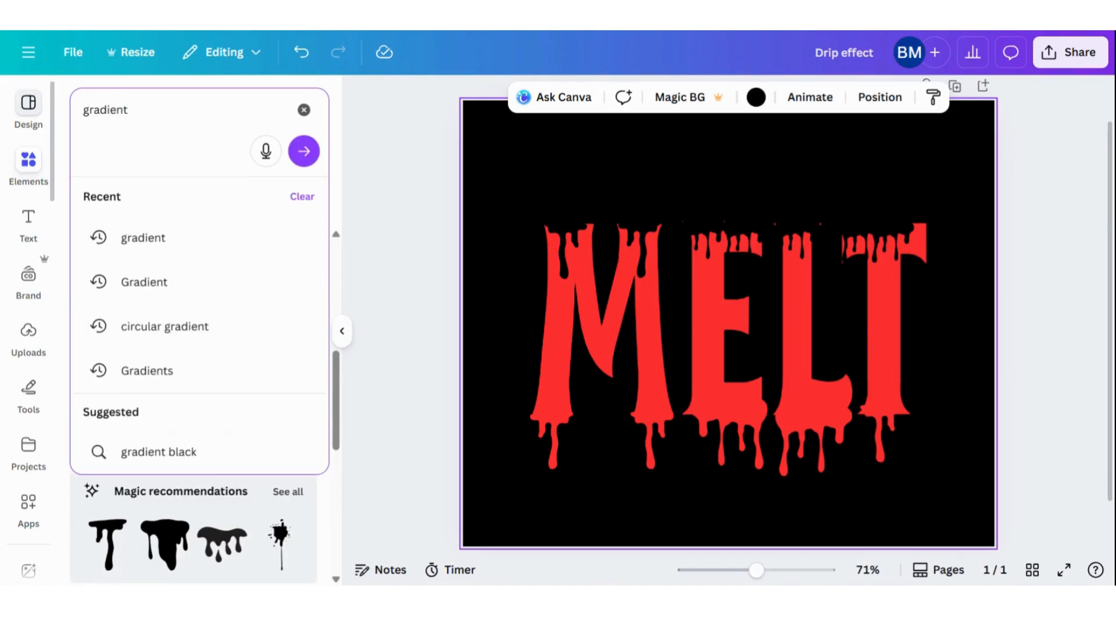
{"action": "key", "text": "Return"}
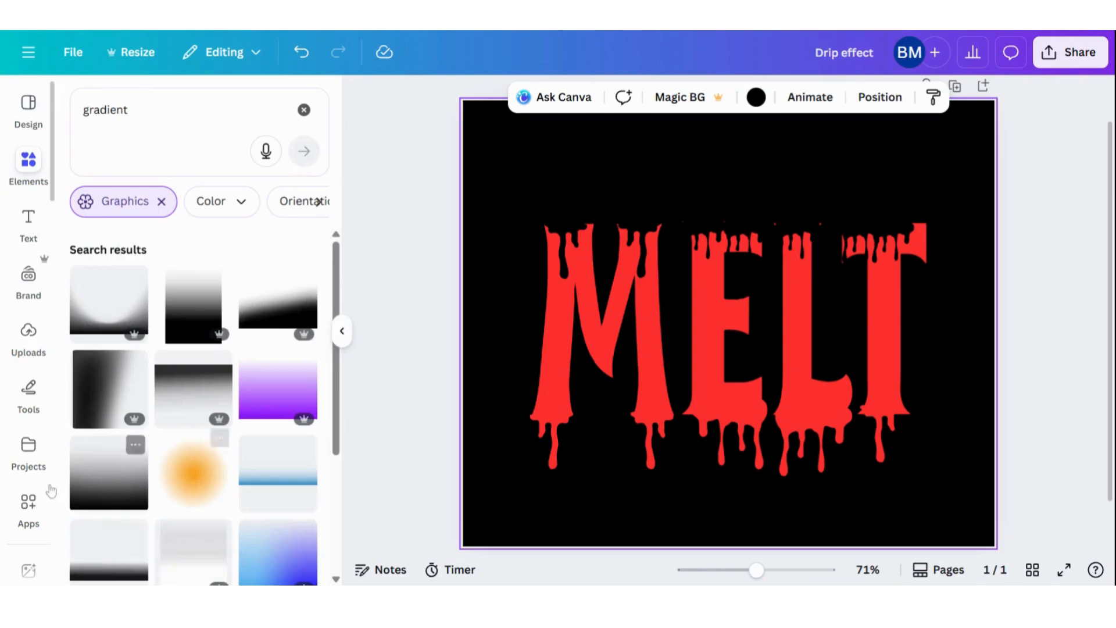
{"action": "left_click", "coordinate": [183, 468]}
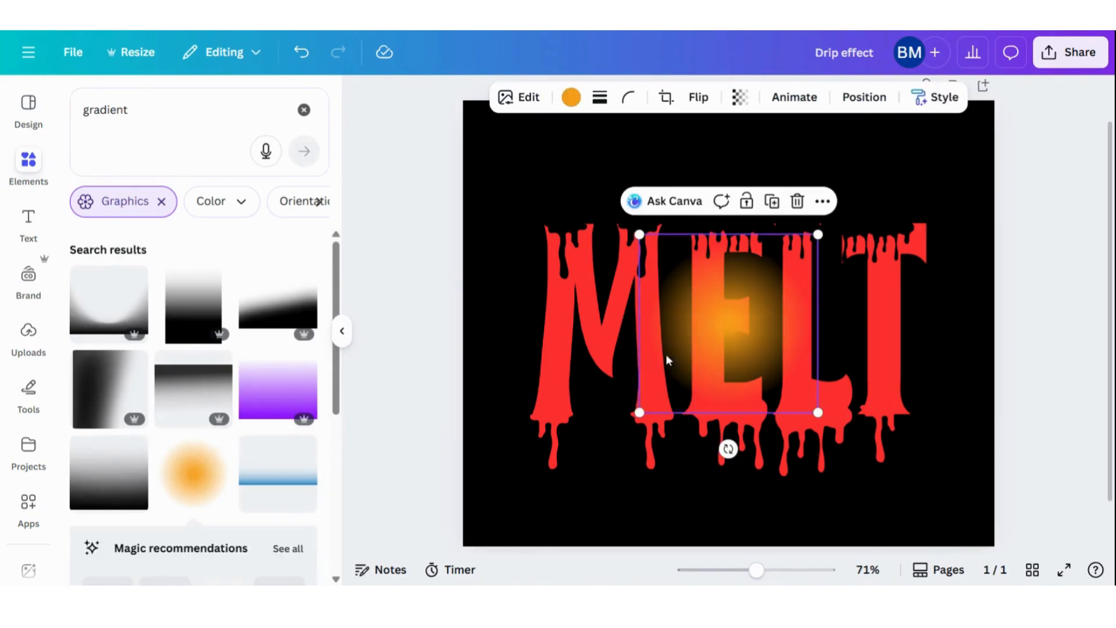
Enlarge the orange glow and center it over the word MELT
{"action": "left_click_drag", "start_coordinate": [637, 412], "coordinate": [504, 413]}
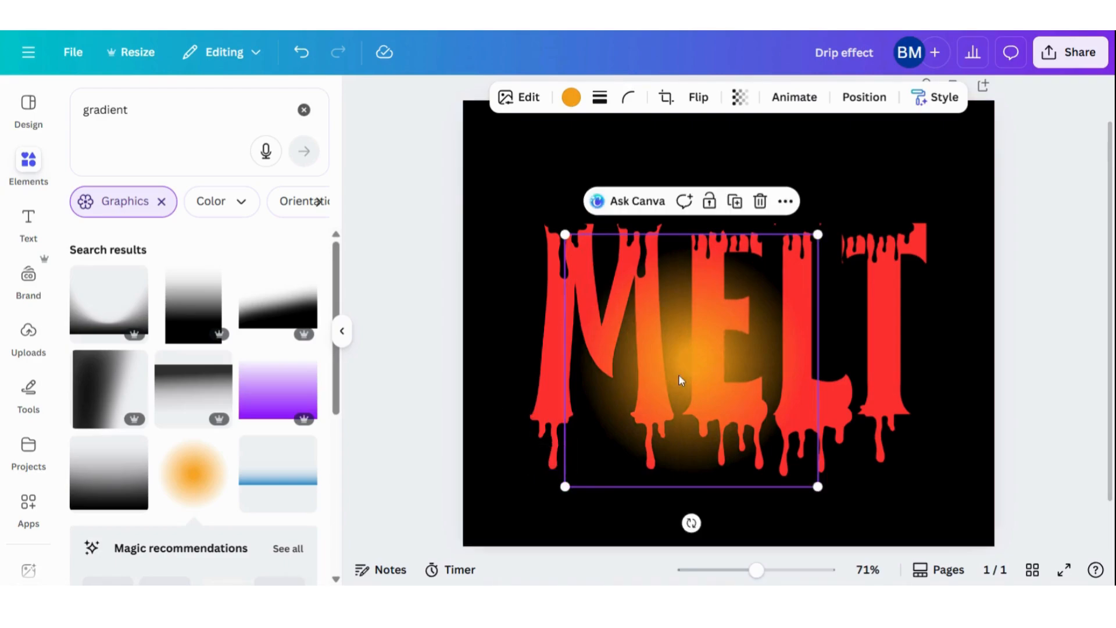
{"action": "left_click_drag", "start_coordinate": [680, 382], "coordinate": [702, 336]}
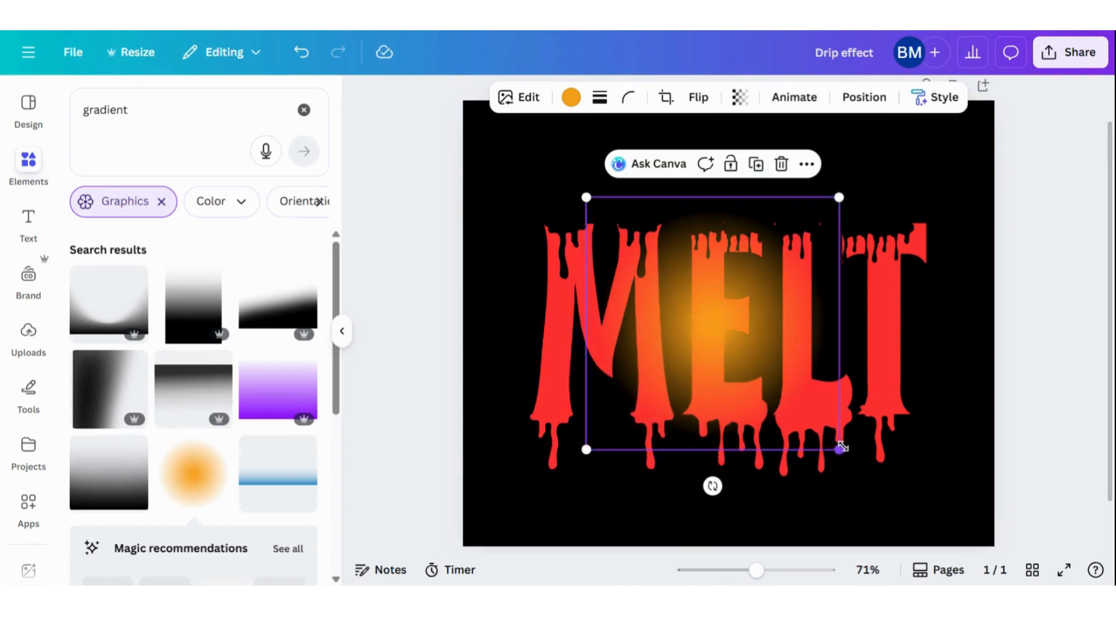
{"action": "left_click_drag", "start_coordinate": [837, 448], "coordinate": [969, 471]}
{"action": "left_click_drag", "start_coordinate": [830, 498], "coordinate": [812, 459]}
Recolor the glow to the document's bright red and set its transparency to 51
{"action": "left_click", "coordinate": [571, 97]}
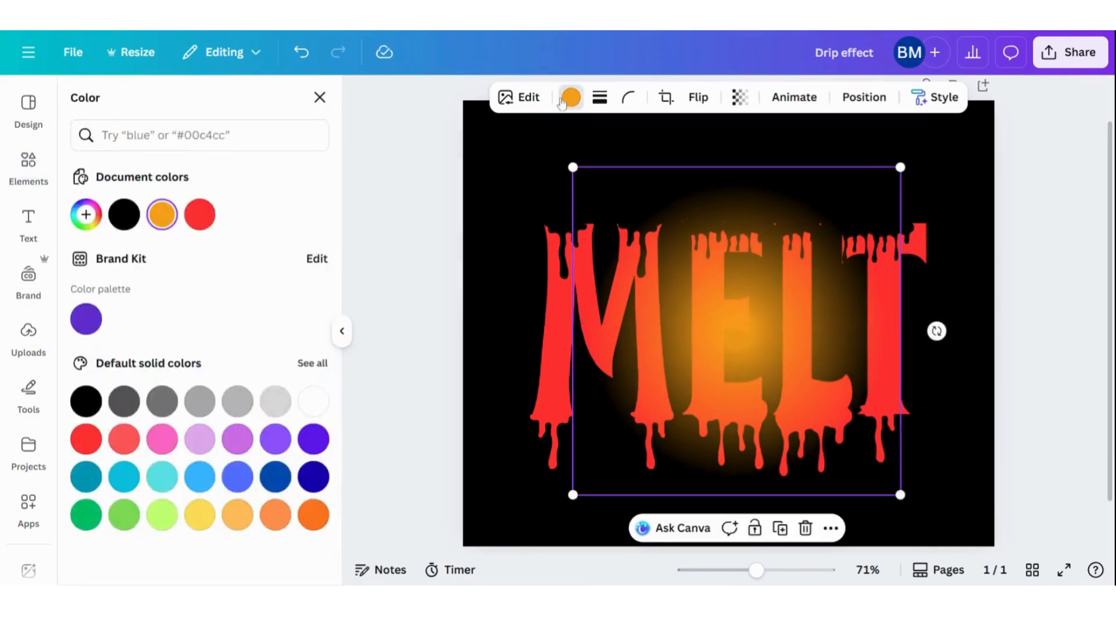
{"action": "left_click", "coordinate": [199, 215]}
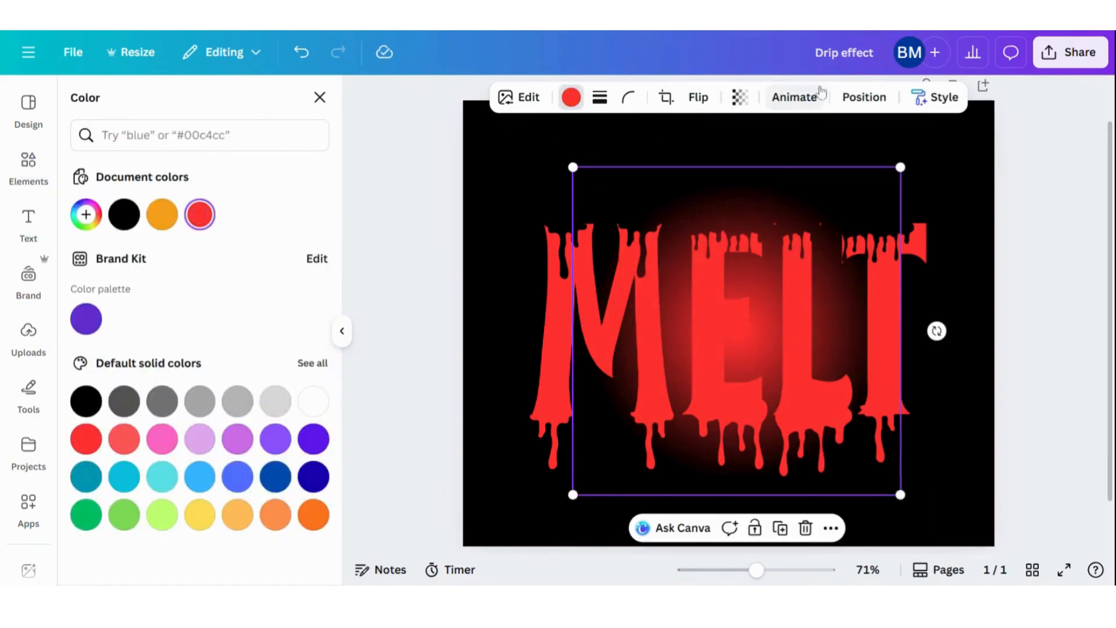
{"action": "left_click", "coordinate": [740, 98]}
{"action": "left_click_drag", "start_coordinate": [718, 162], "coordinate": [688, 168]}
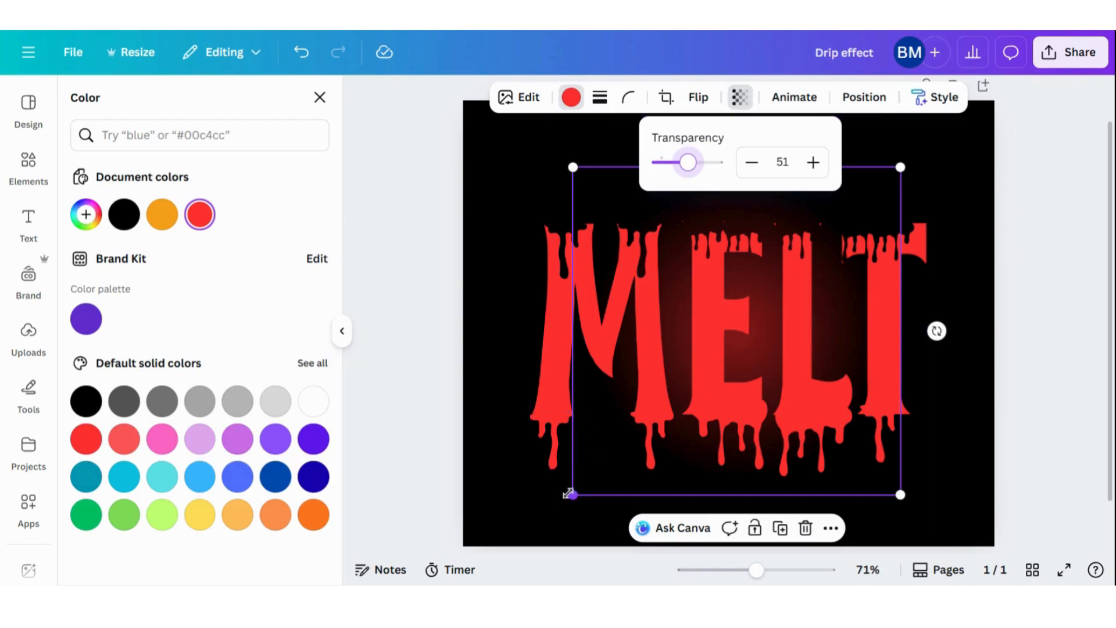
Enlarge the red glow to span nearly the whole word MELT and recenter it behind the letters
{"action": "left_click_drag", "start_coordinate": [572, 495], "coordinate": [363, 493]}
{"action": "left_click_drag", "start_coordinate": [814, 510], "coordinate": [852, 465]}
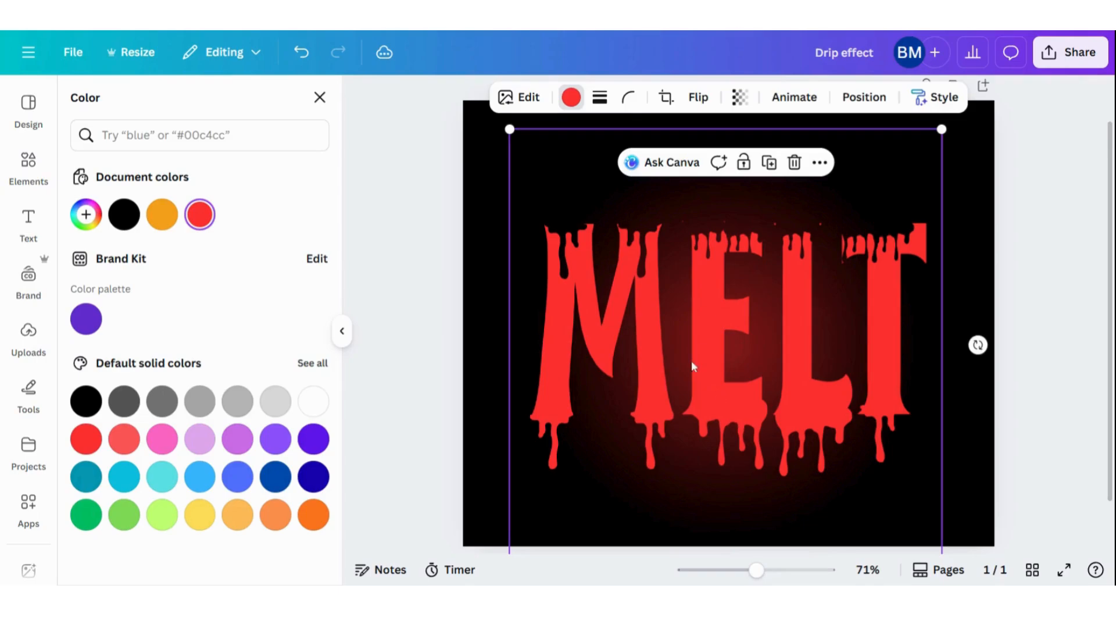
{"action": "left_click", "coordinate": [488, 184]}
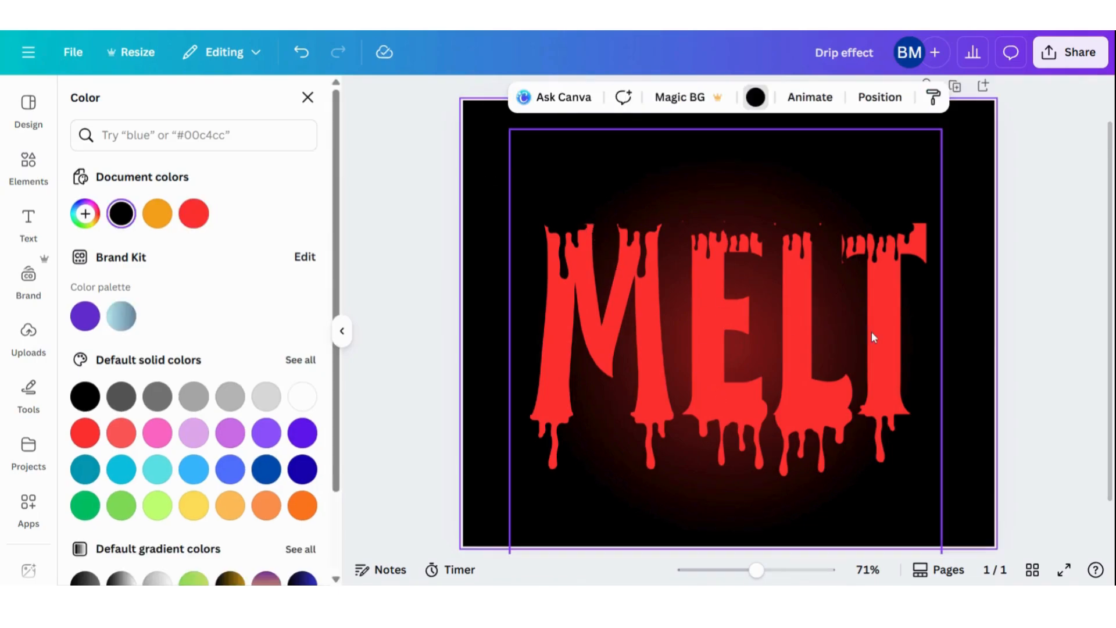
{"action": "left_click_drag", "start_coordinate": [746, 486], "coordinate": [742, 471]}
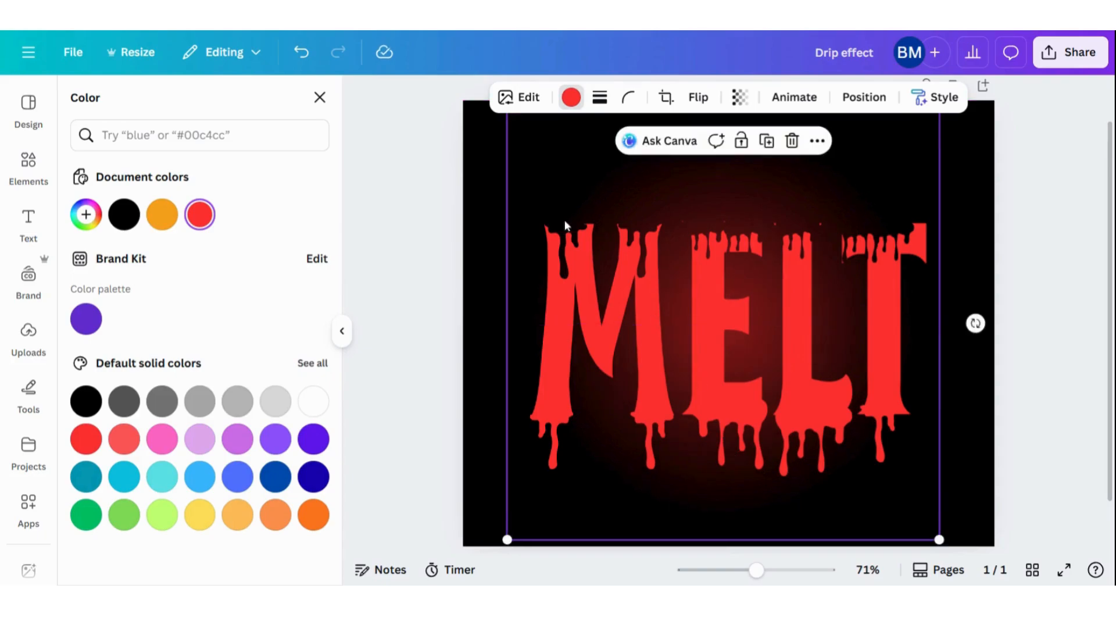